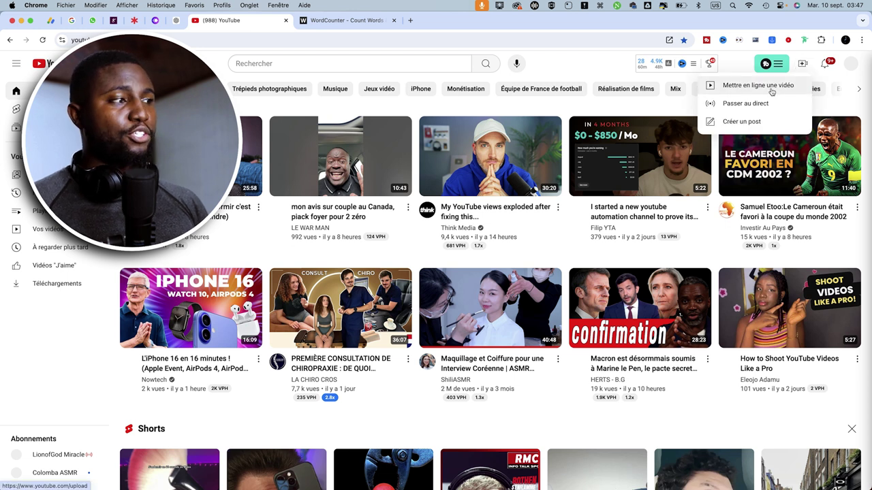
# Start a new video upload and open the channel's content list in YouTube Studio
pyautogui.click(767, 87)
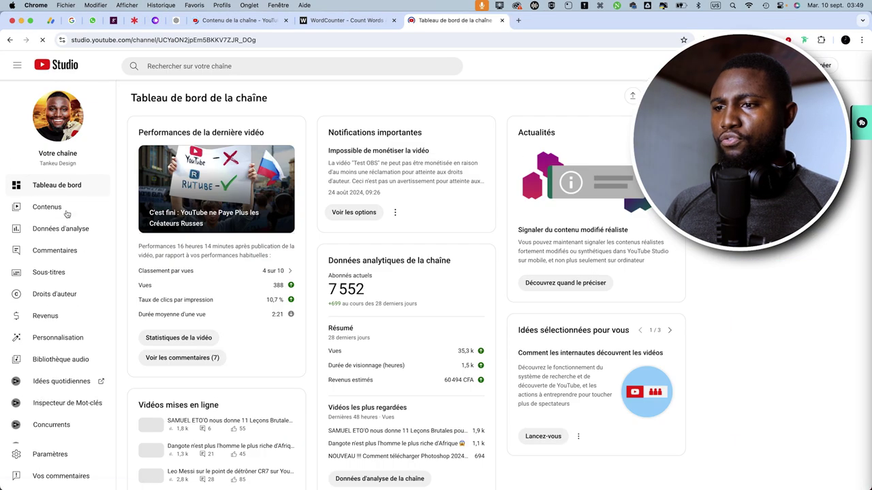
pyautogui.click(49, 213)
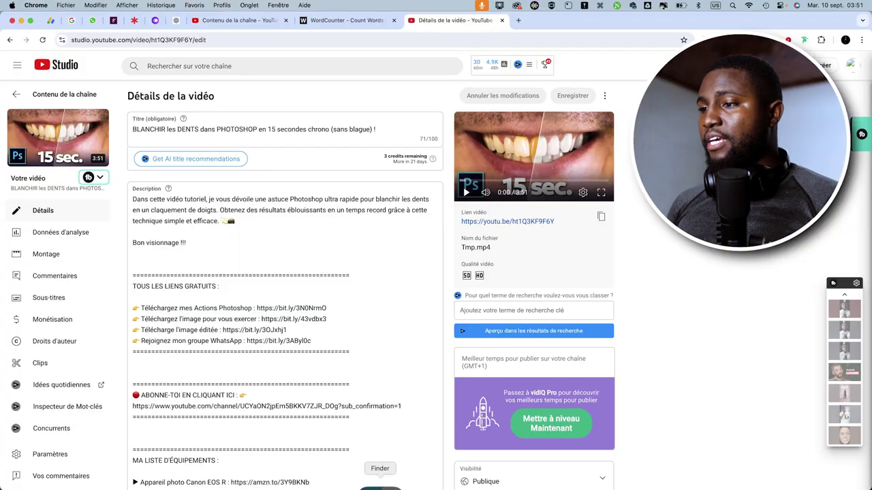
# Switch to Finder, copy the title from the Titre document and rename the mp4 video as "Combien YouTube m’a payé avec 6,000 abonnés (en Afrique)"
pyautogui.click(380, 486)
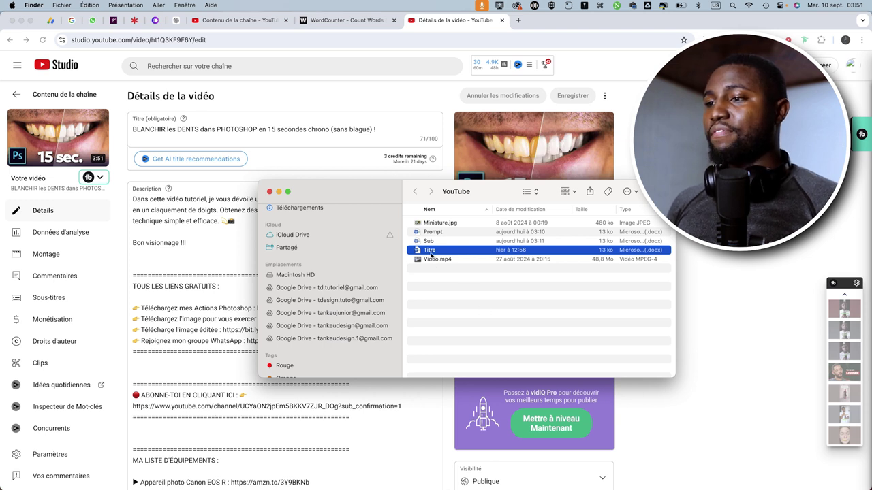
pyautogui.press('space')
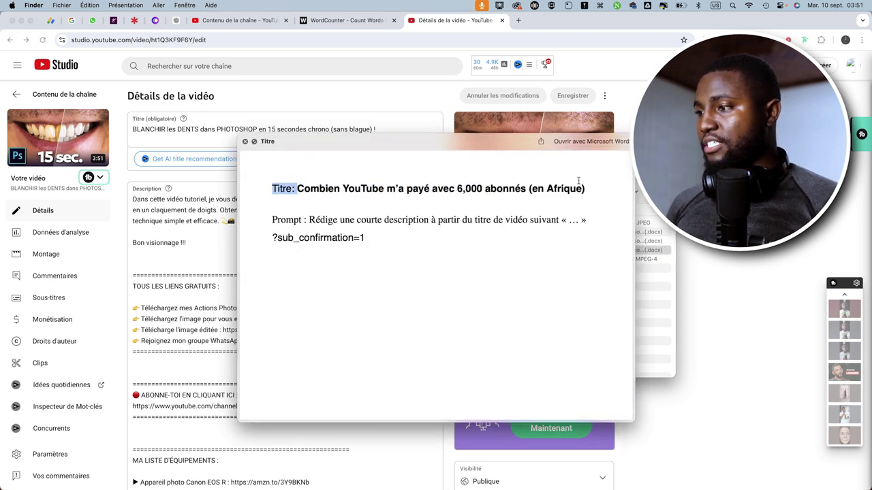
pyautogui.press('space')
pyautogui.click(429, 260)
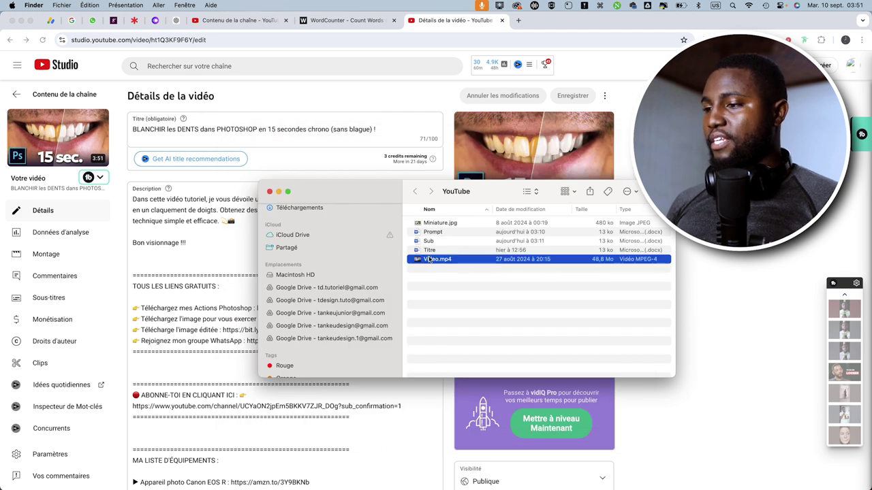
pyautogui.press('Return')
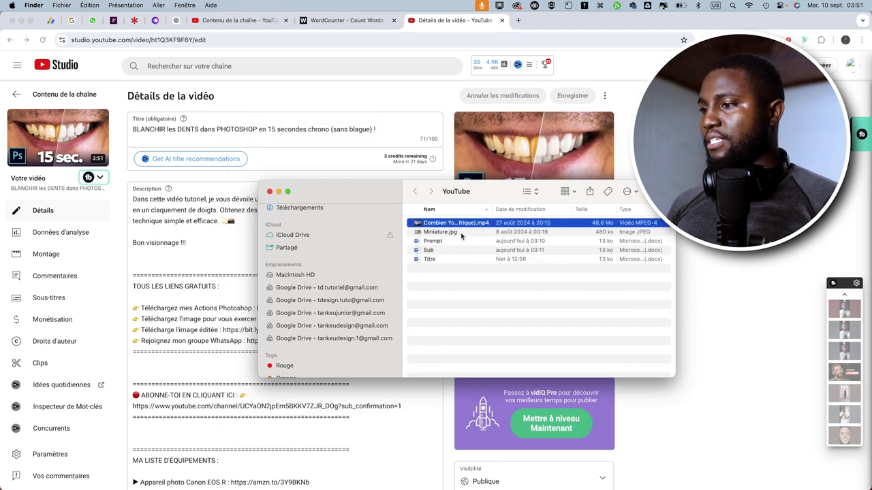
# Rename Miniature.jpg as "Combien YouTube m’a payé avec 6,000 abonnés (en Afrique)", matching the video file
pyautogui.click(439, 232)
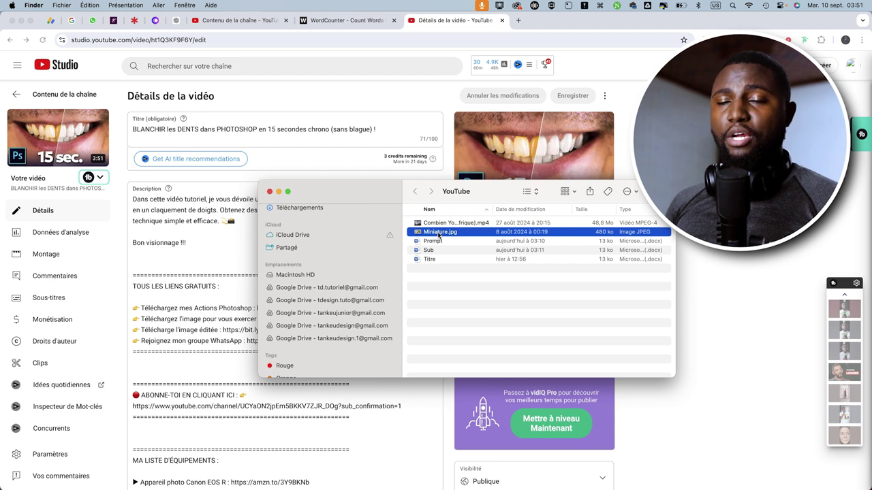
pyautogui.press('super+v')
pyautogui.press('Return')
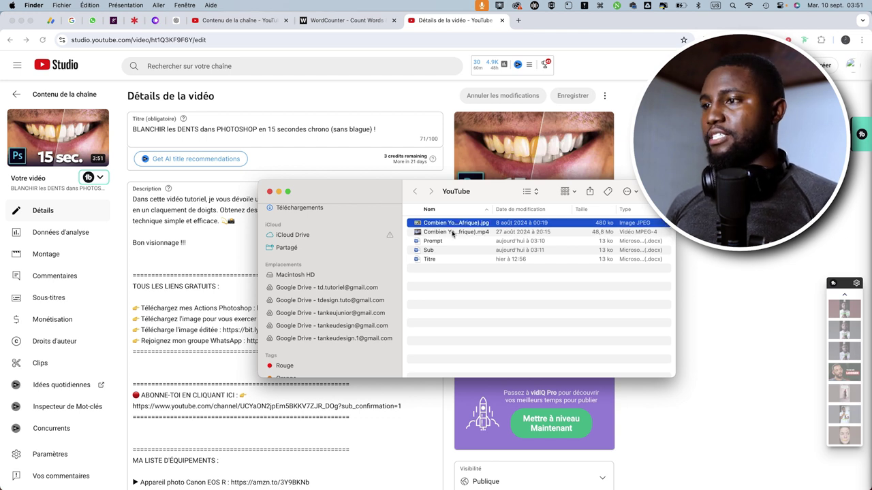
# Upload the renamed mp4 from the YouTube folder into the YouTube Studio video import dialog
pyautogui.click(249, 21)
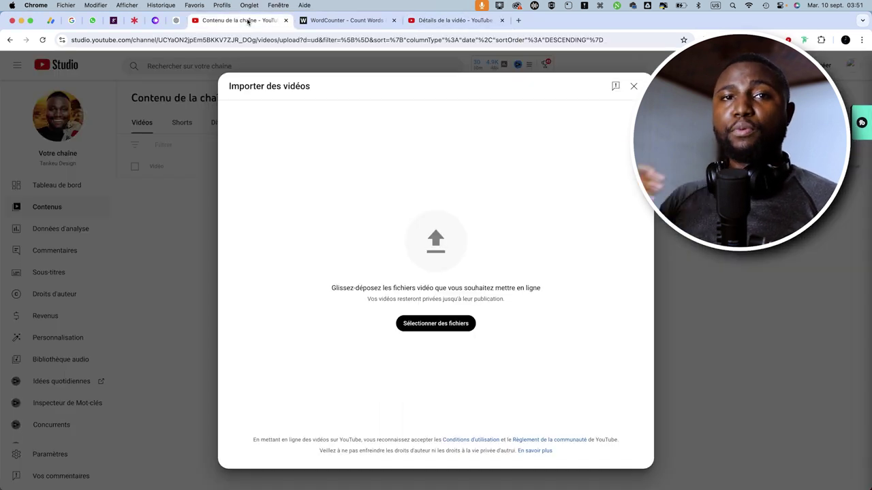
pyautogui.press('super+Tab')
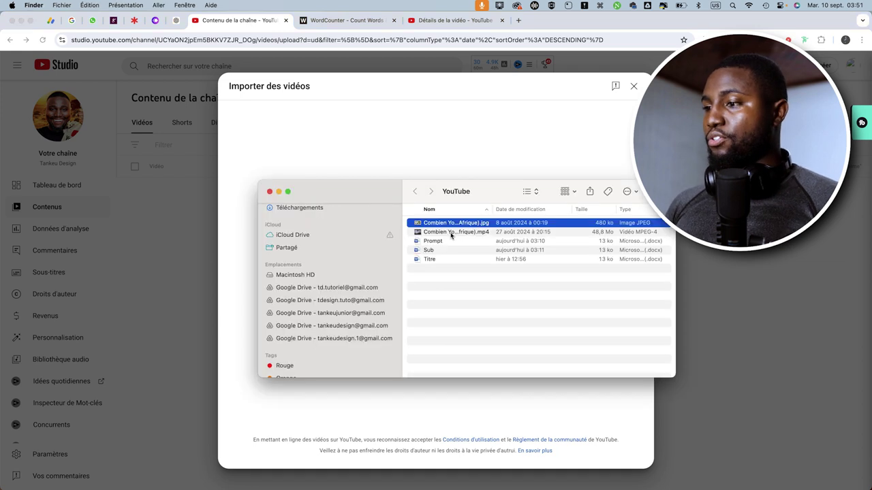
pyautogui.click(446, 232)
pyautogui.moveTo(442, 235); pyautogui.dragTo(458, 153)
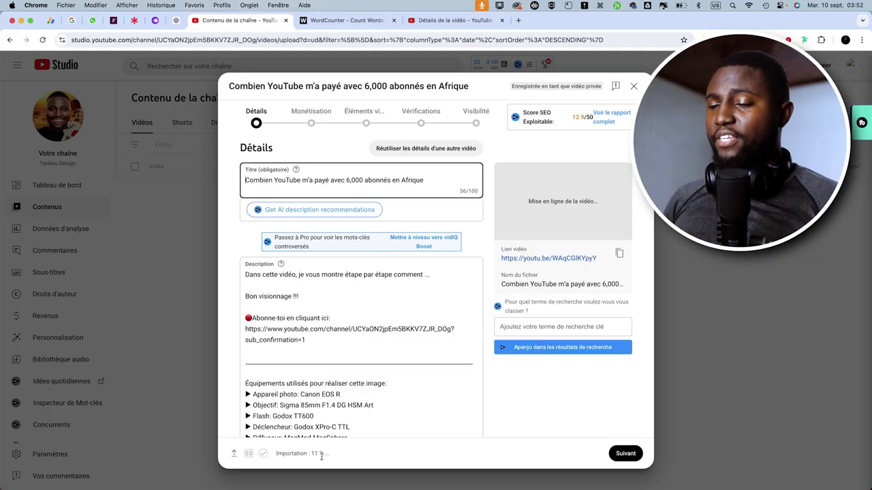
# Review the upload's prefilled description and the channel's default upload settings for title, description and visibility
pyautogui.scroll(-7, 324, 359)
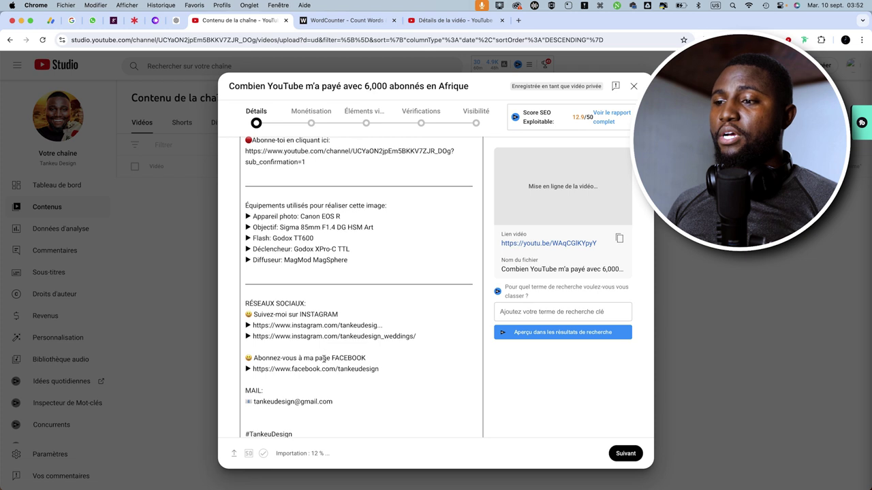
pyautogui.scroll(4, 324, 359)
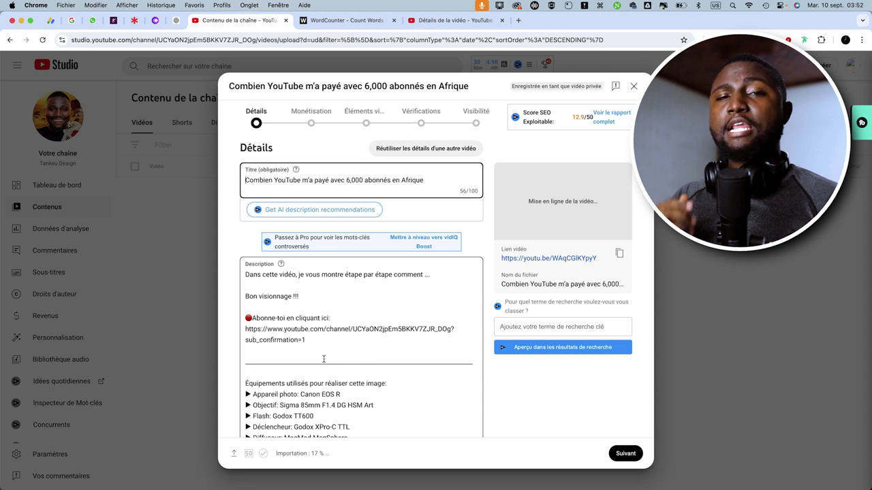
pyautogui.moveTo(291, 307); pyautogui.dragTo(354, 361)
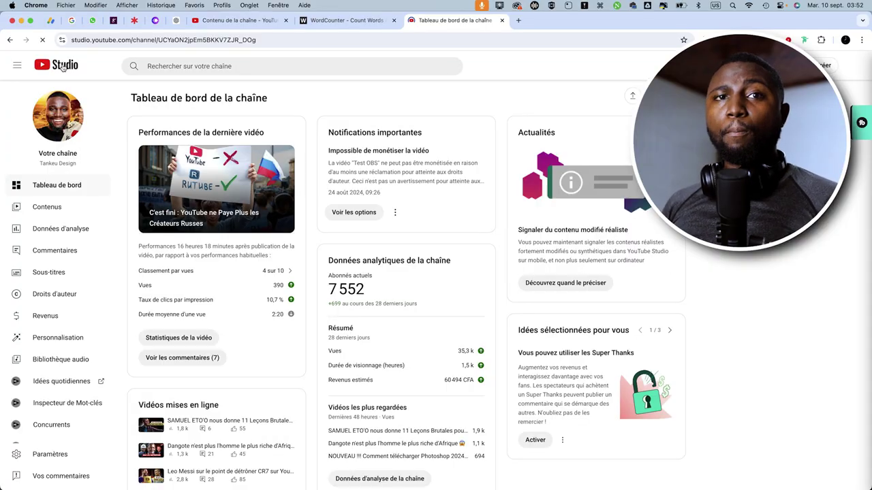
pyautogui.click(58, 458)
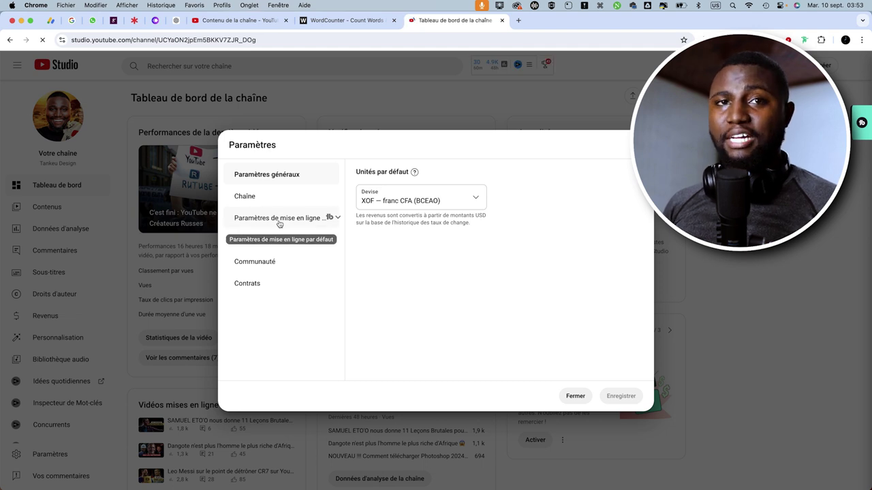
pyautogui.click(278, 223)
pyautogui.scroll(-2, 422, 295)
pyautogui.scroll(2, 422, 295)
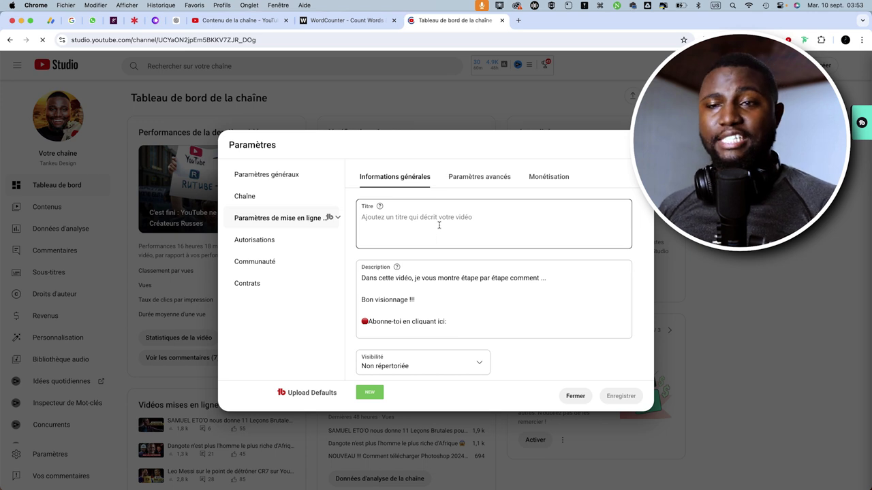
pyautogui.scroll(-2, 438, 318)
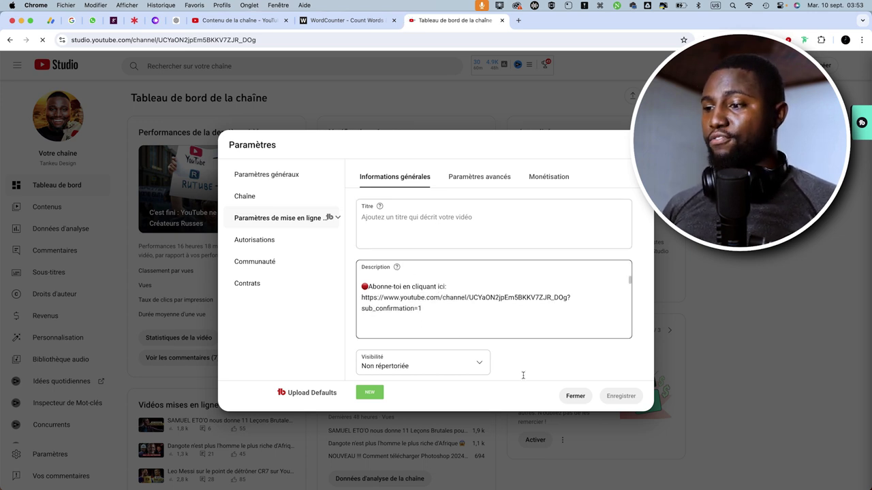
pyautogui.scroll(2, 400, 293)
pyautogui.click(400, 293)
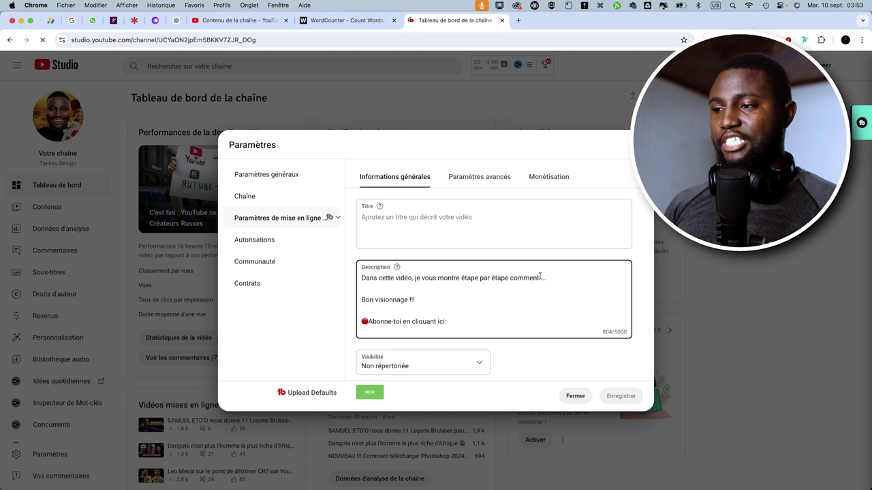
pyautogui.scroll(-2, 523, 299)
pyautogui.scroll(-5, 419, 304)
pyautogui.scroll(-6, 422, 306)
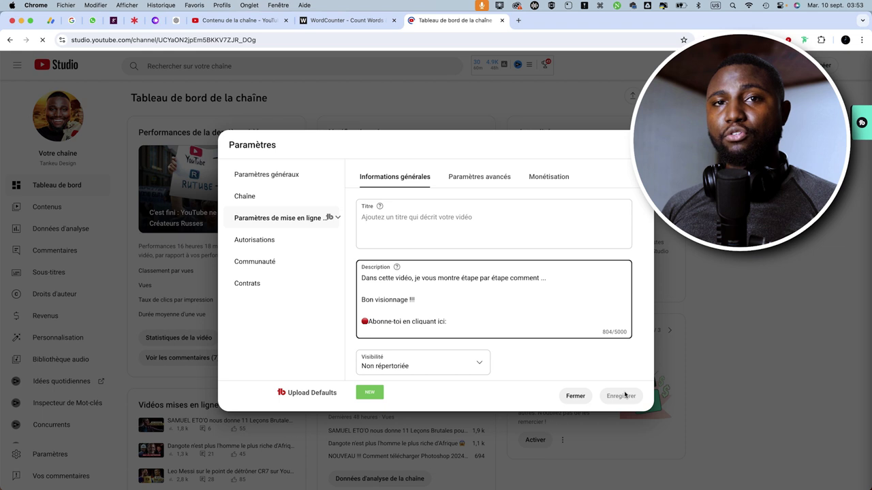
# Return to the video upload and import the renamed "Combien YouTube m’a payé…" jpg as its thumbnail
pyautogui.press('super+alt+Left')
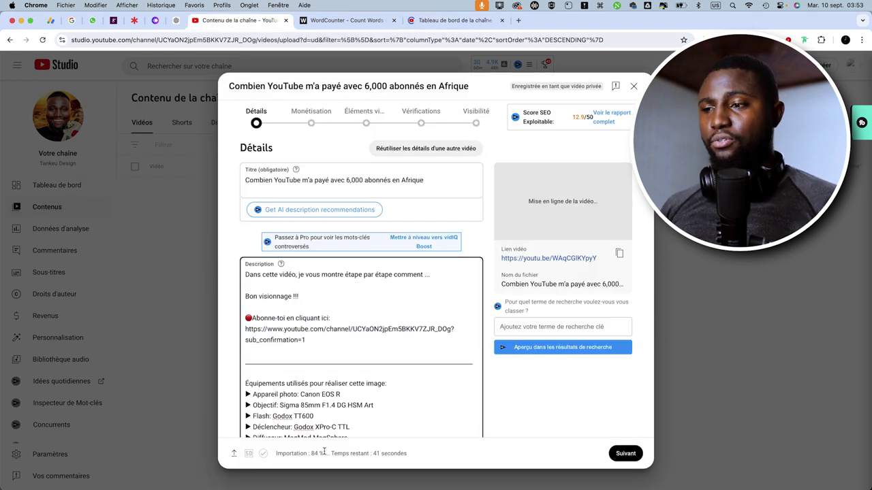
pyautogui.scroll(-5, 344, 395)
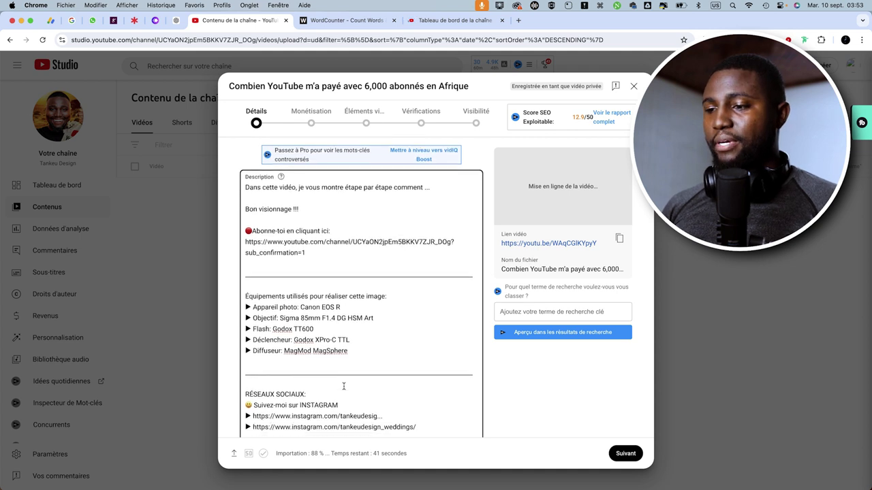
pyautogui.scroll(-5, 344, 386)
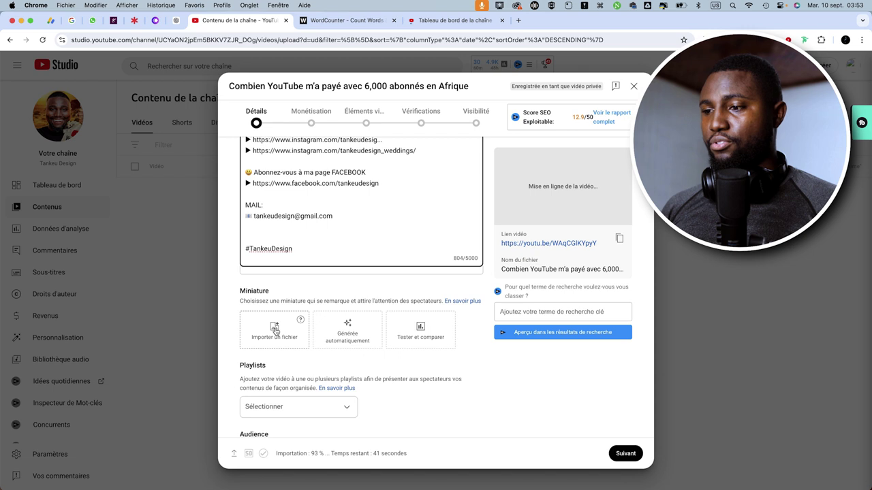
pyautogui.click(274, 331)
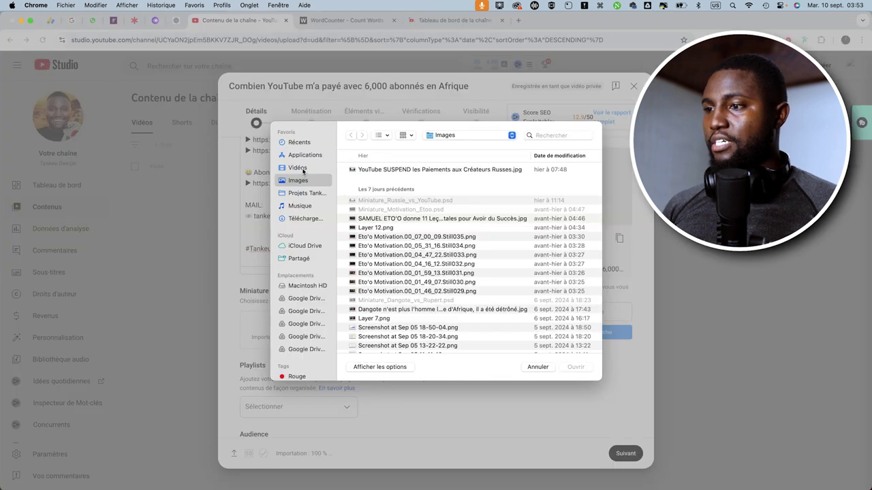
pyautogui.click(303, 169)
pyautogui.doubleClick(409, 229)
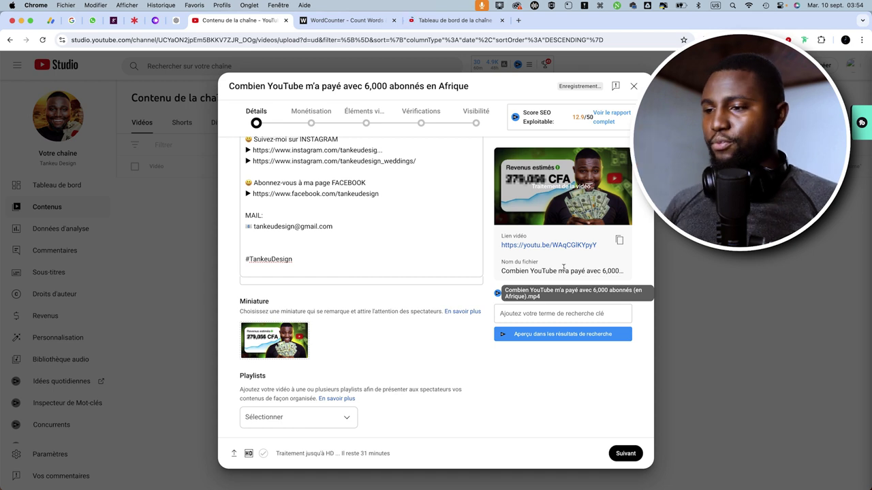
# Browse the videos grouped in the channel's YouTube Money playlist
pyautogui.scroll(-3, 413, 347)
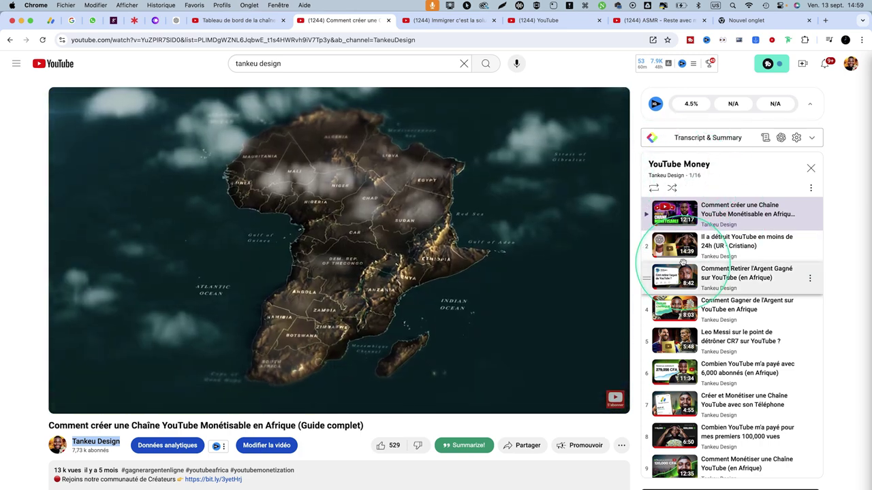
pyautogui.scroll(-1, 683, 266)
pyautogui.scroll(-2, 684, 265)
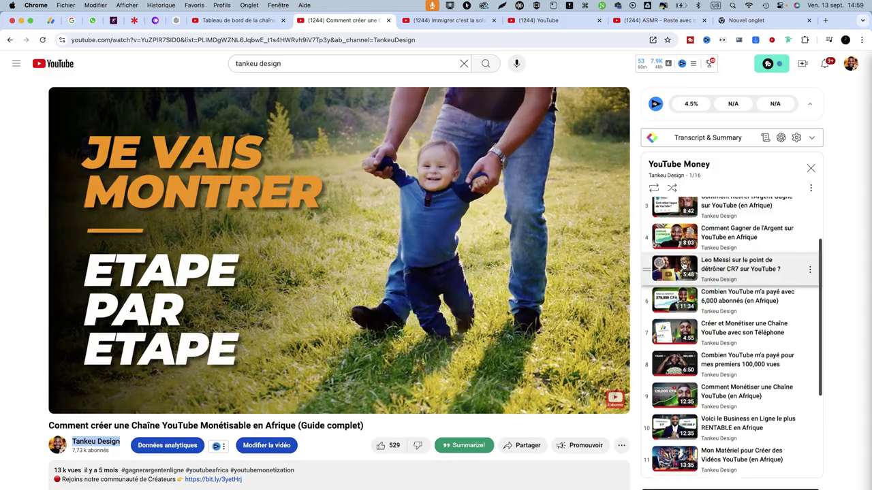
pyautogui.scroll(-1, 683, 265)
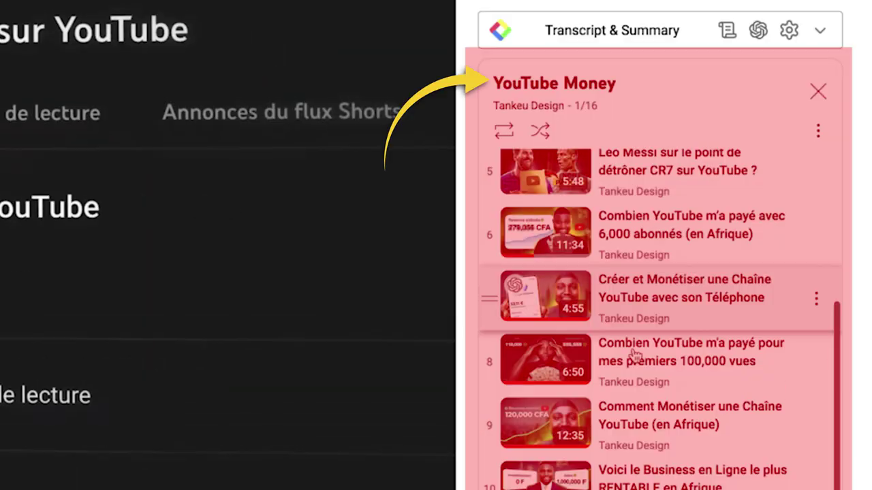
pyautogui.scroll(-1, 646, 368)
pyautogui.scroll(-1, 586, 409)
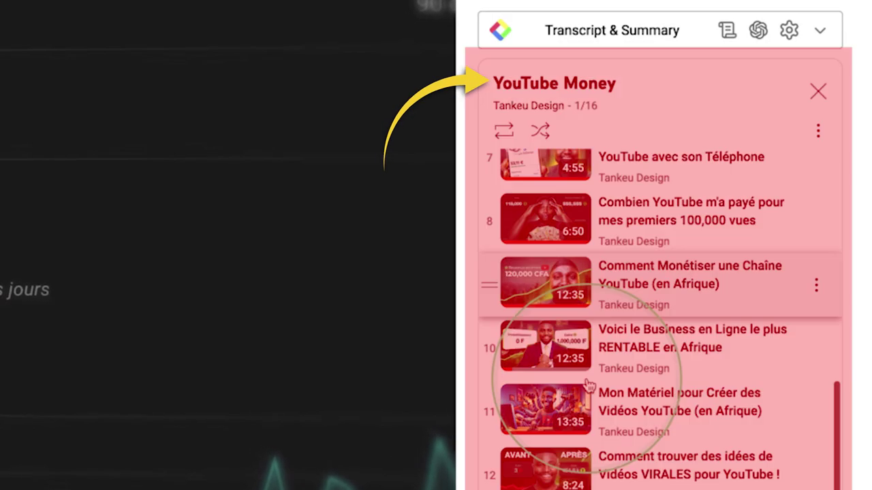
pyautogui.scroll(-1, 585, 419)
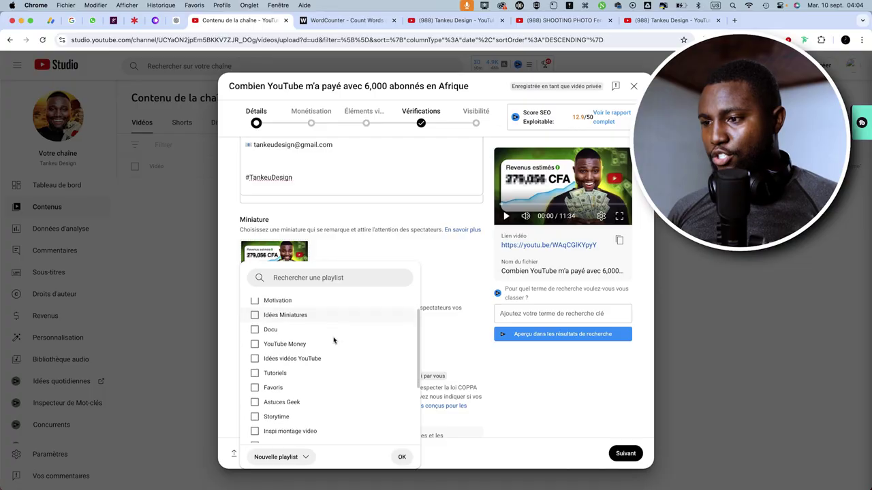
# Add the uploaded video to the YouTube Money playlist
pyautogui.click(276, 338)
pyautogui.scroll(1, 265, 340)
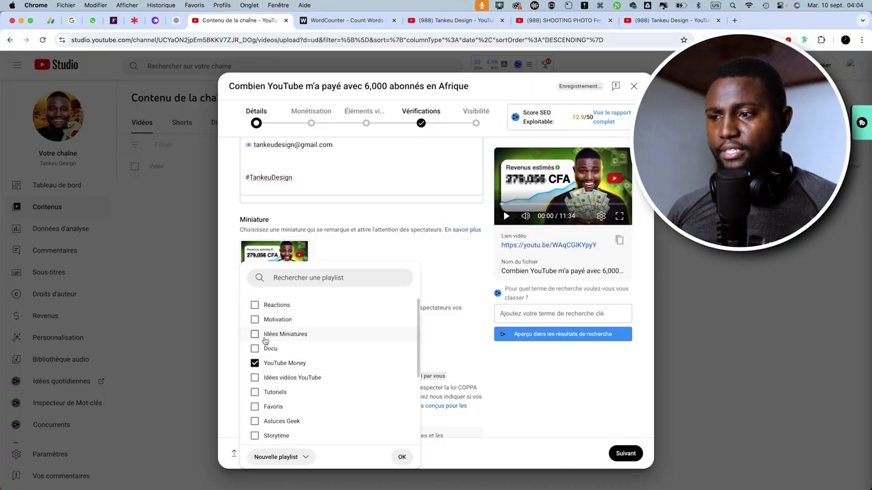
pyautogui.click(402, 457)
# Review the audience, commercial communication and automatic chapter, place and concept settings, and answer Non for altered content
pyautogui.scroll(-3, 282, 218)
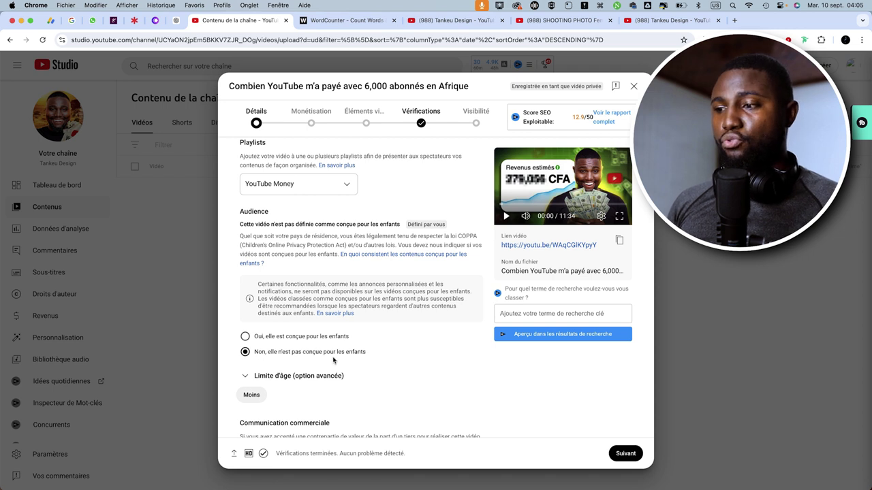
pyautogui.scroll(-5, 382, 364)
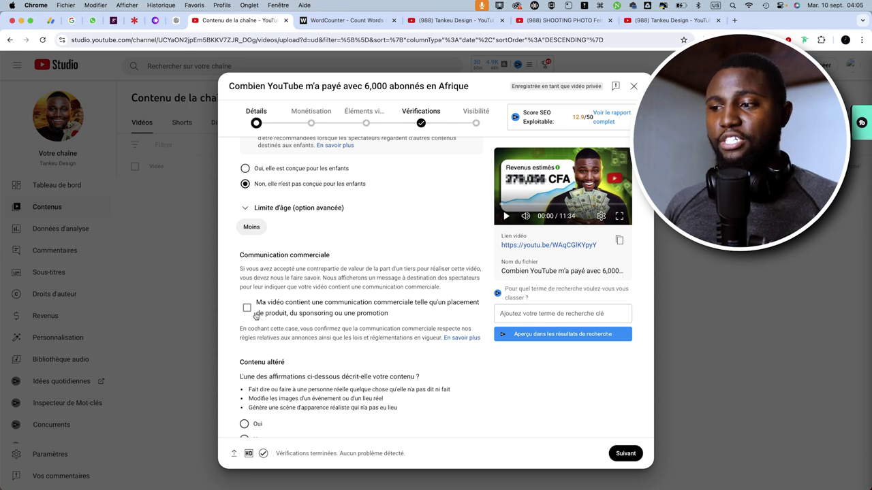
pyautogui.scroll(-4, 255, 315)
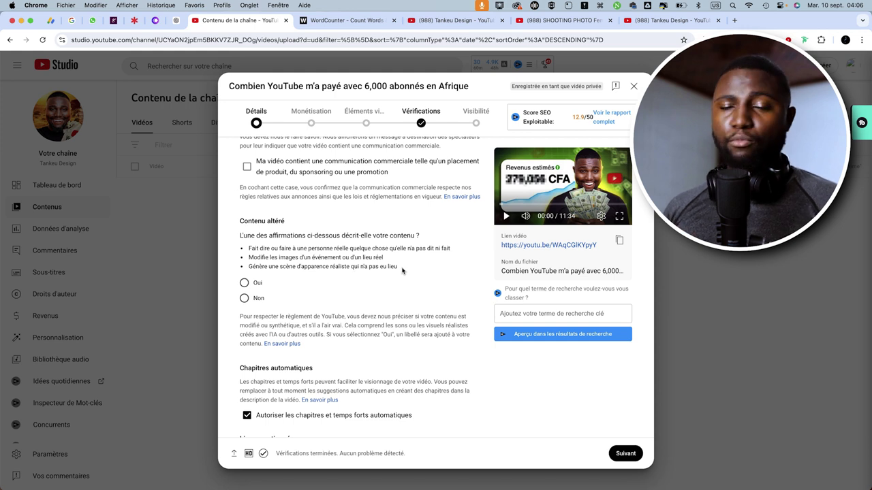
pyautogui.click(244, 297)
pyautogui.scroll(-5, 306, 337)
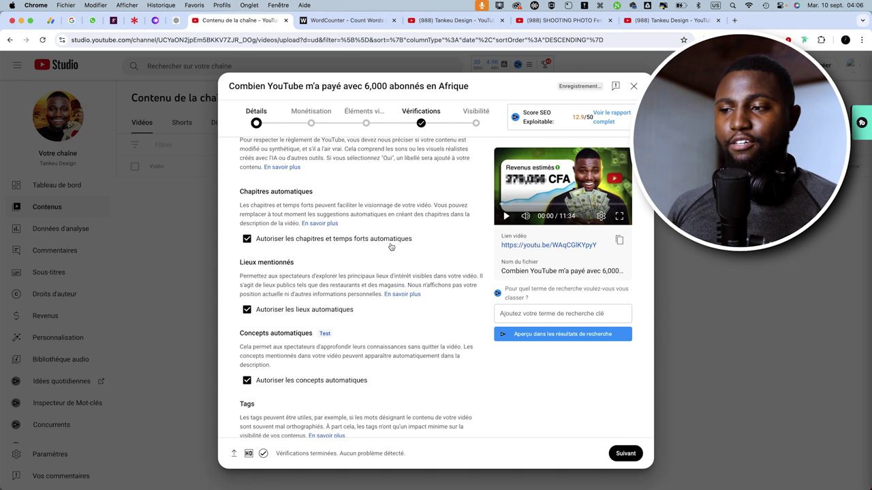
pyautogui.scroll(-1, 354, 271)
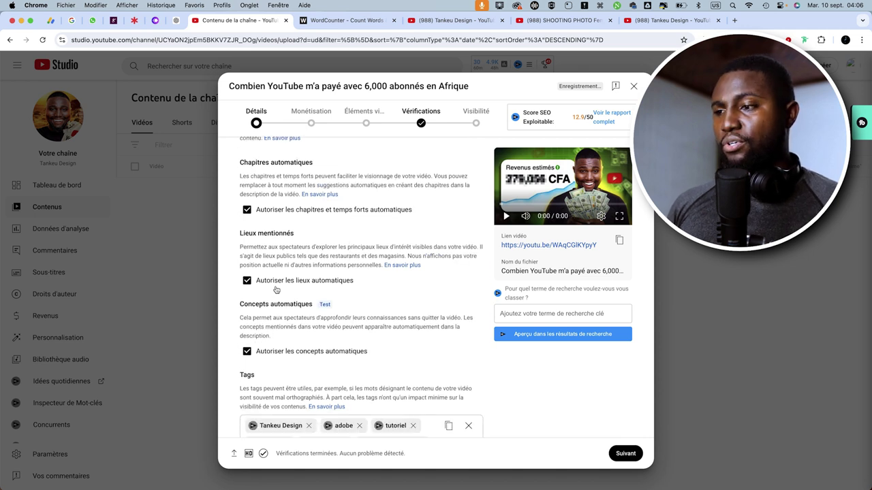
# Add the tag "Argent" to the video's existing tags
pyautogui.scroll(-3, 346, 288)
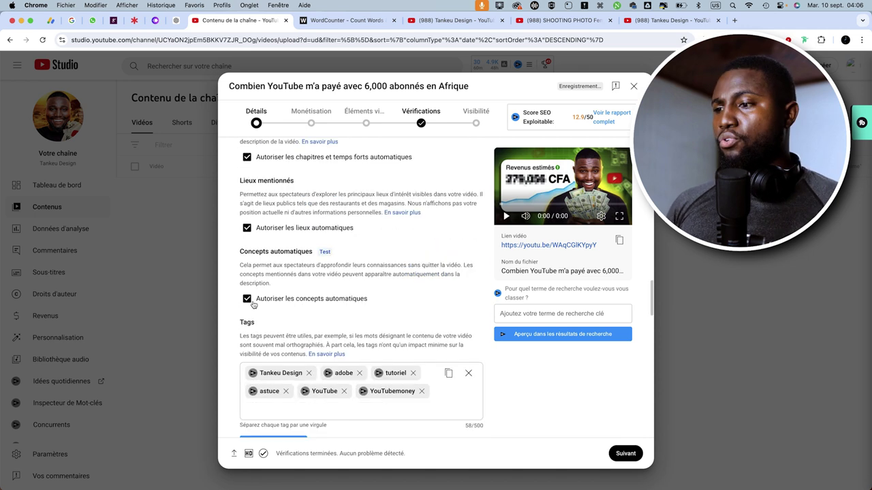
pyautogui.scroll(-2, 383, 315)
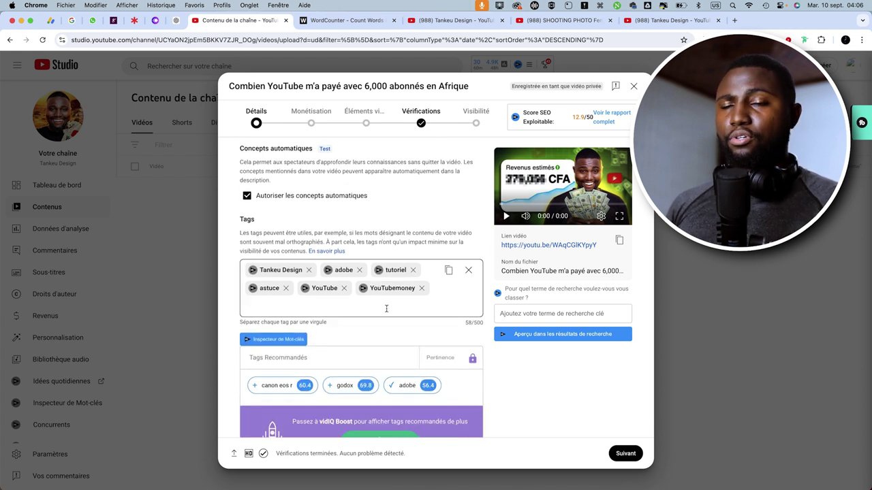
pyautogui.click(386, 308)
pyautogui.write('Argent')
# Choose Creative Commons – Attribution as the video's licence
pyautogui.scroll(-5, 327, 272)
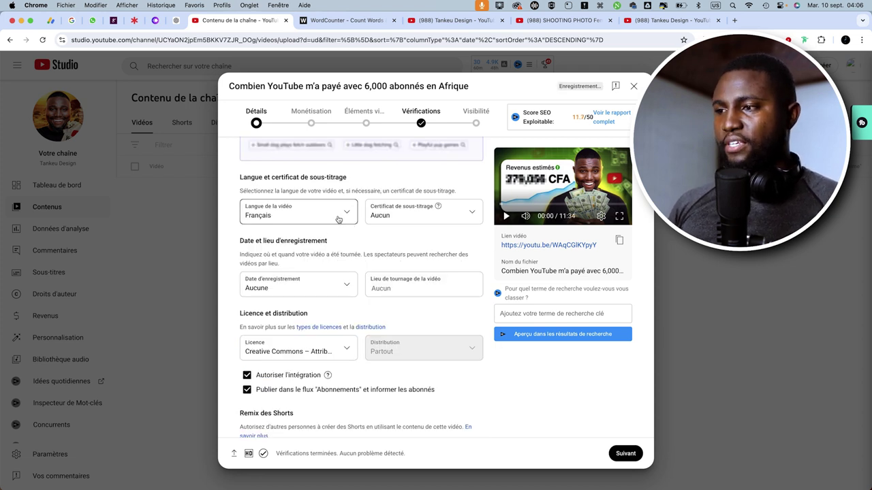
pyautogui.scroll(-2, 344, 250)
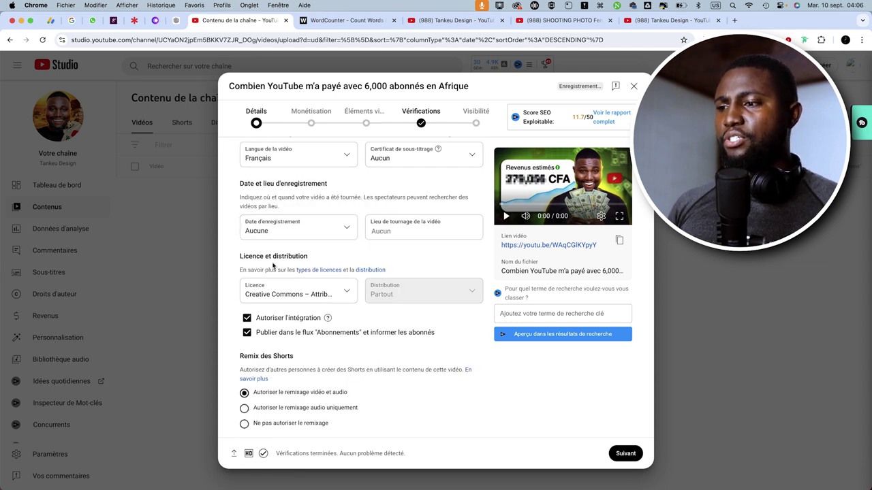
pyautogui.click(347, 293)
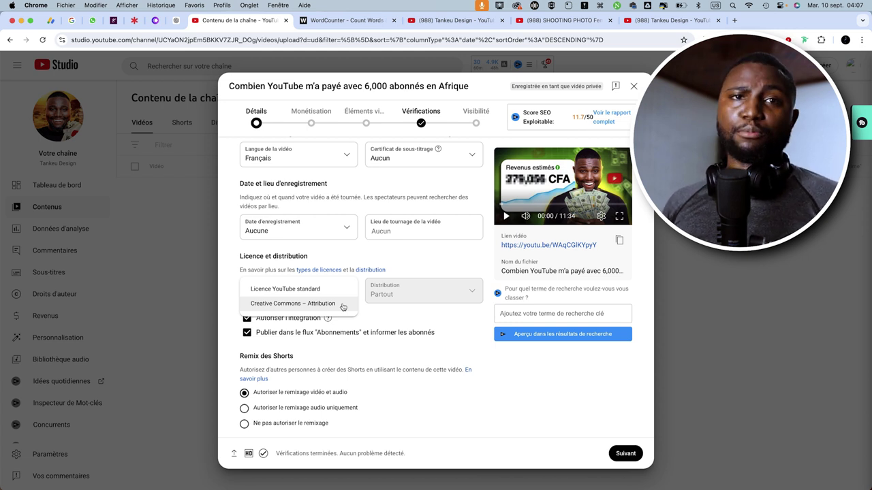
pyautogui.click(342, 304)
pyautogui.scroll(-1, 314, 293)
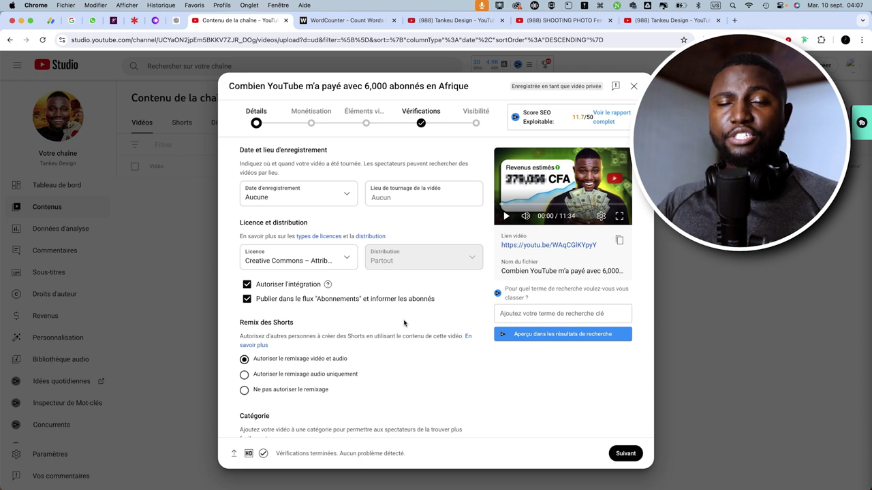
# Select Éducation as the video's category and review the remix, comment and tag settings
pyautogui.scroll(-2, 403, 323)
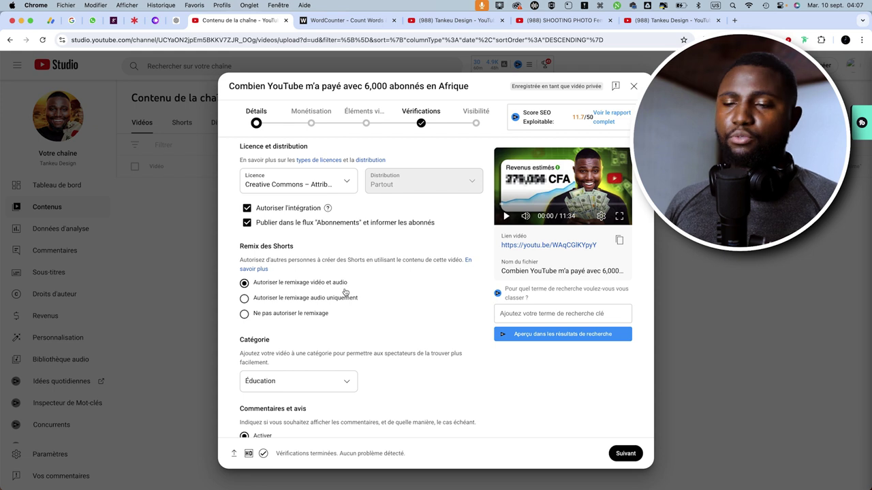
pyautogui.scroll(-3, 396, 328)
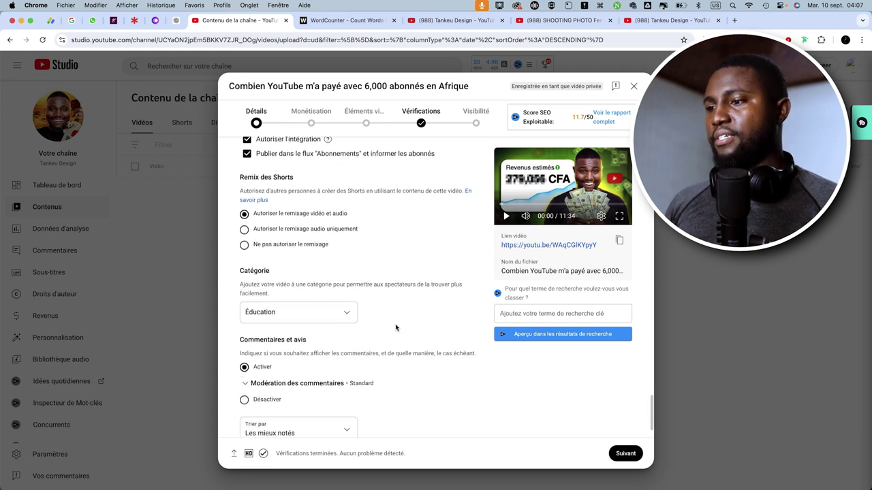
pyautogui.click(351, 297)
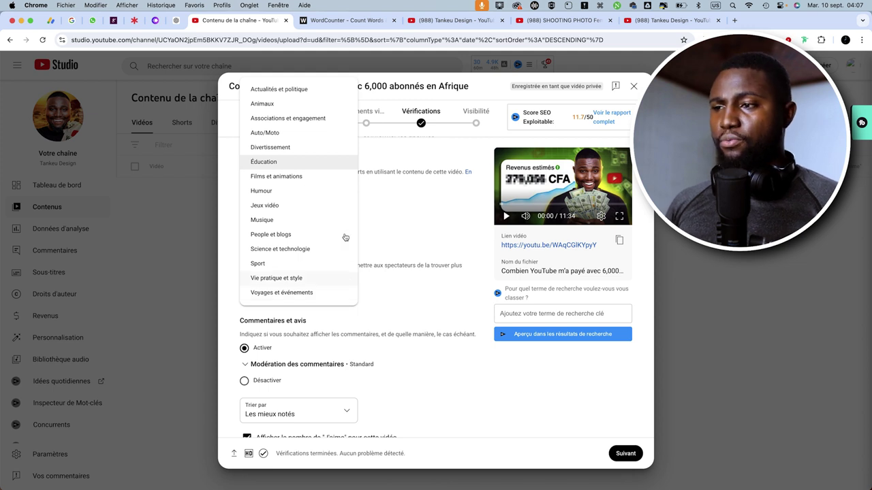
pyautogui.click(329, 167)
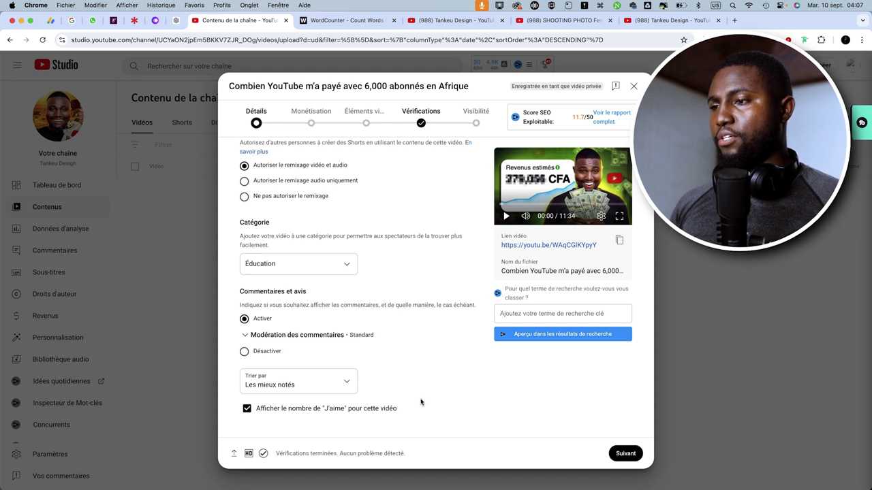
pyautogui.scroll(10, 420, 402)
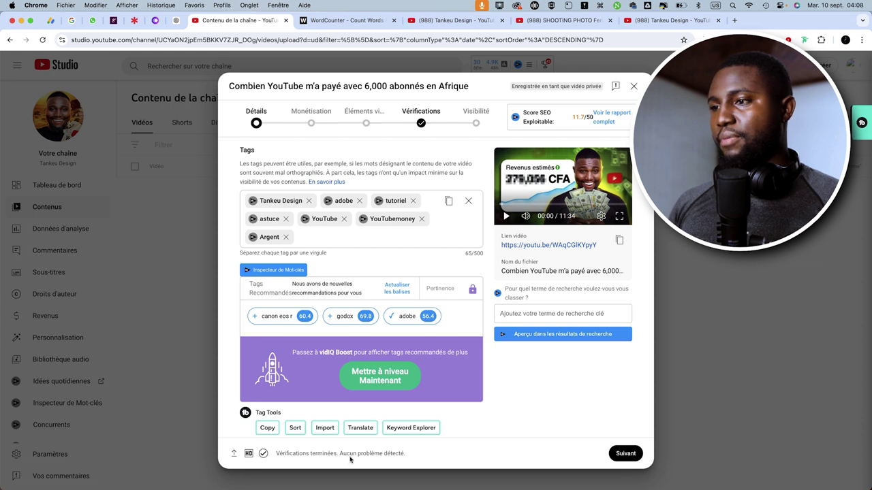
# Continue to the monetisation settings and activate ads for the video
pyautogui.click(624, 456)
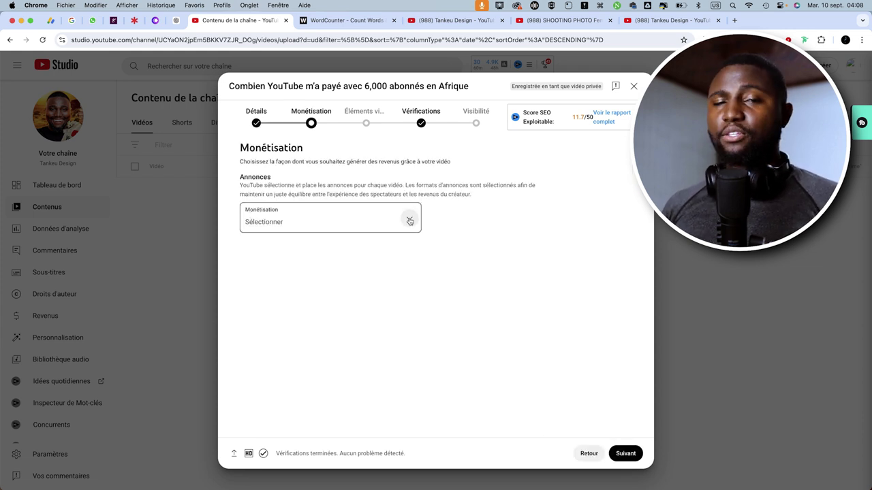
pyautogui.click(410, 220)
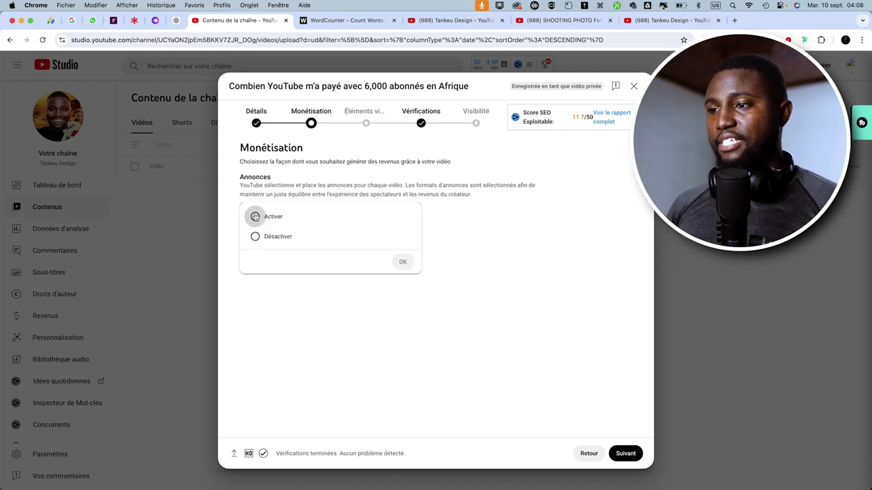
pyautogui.click(256, 216)
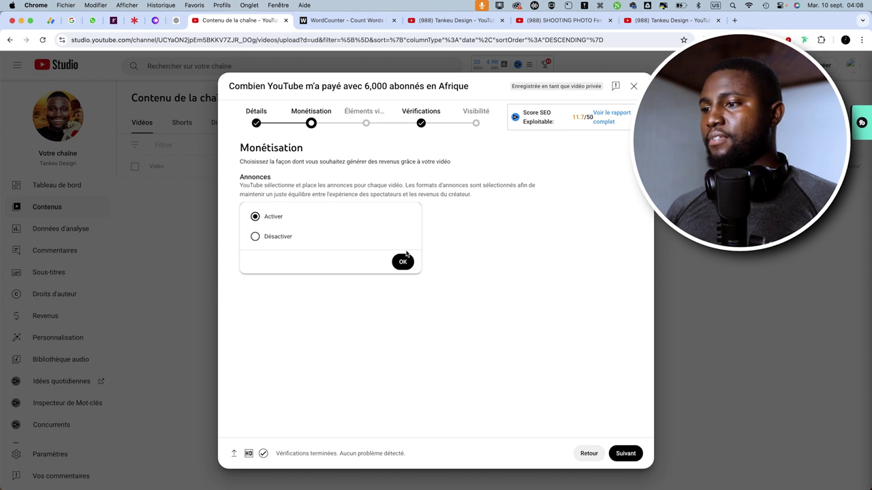
pyautogui.click(403, 261)
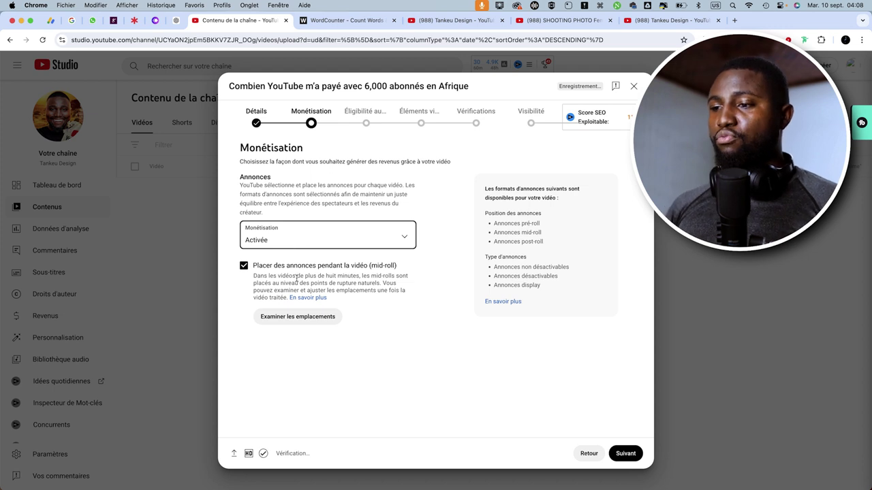
# Examine the mid-roll placements and replace the existing ad breaks with automatically placed ones
pyautogui.click(297, 316)
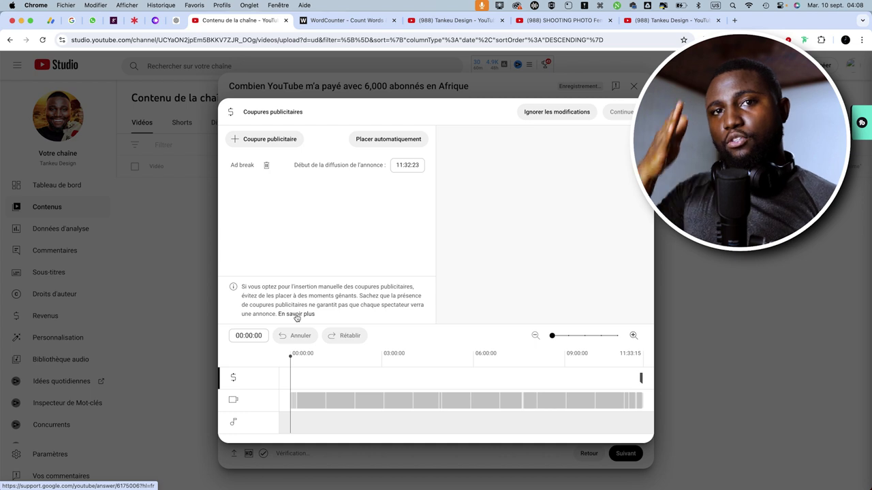
pyautogui.click(394, 143)
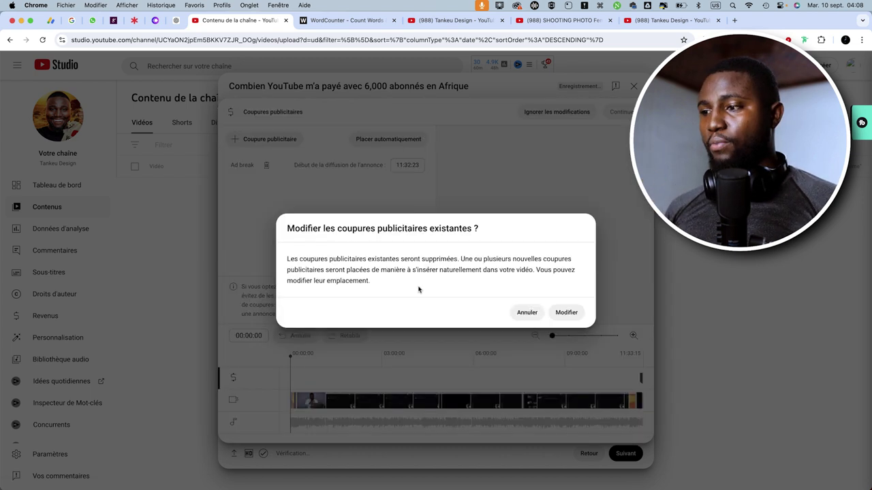
pyautogui.click(565, 312)
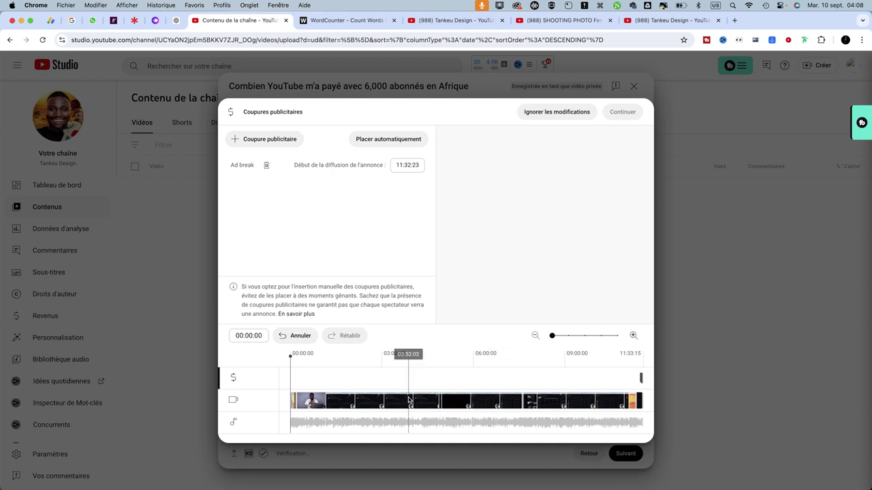
# Add manual ad breaks at 03:06:14 and 07:16:12 and save the ad placements
pyautogui.click(386, 394)
pyautogui.click(275, 142)
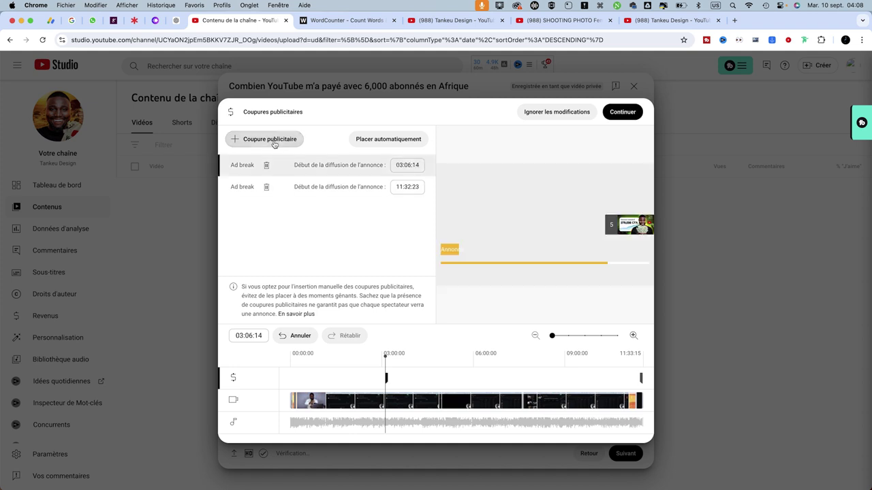
pyautogui.click(512, 373)
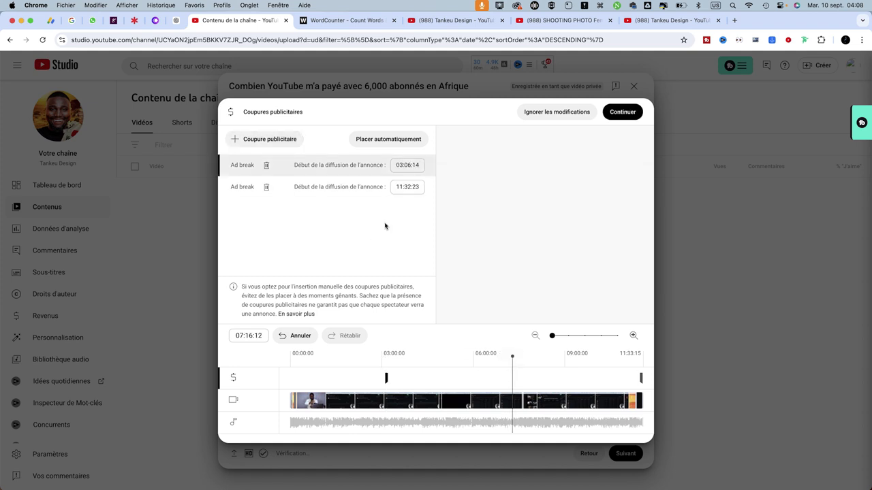
pyautogui.click(277, 139)
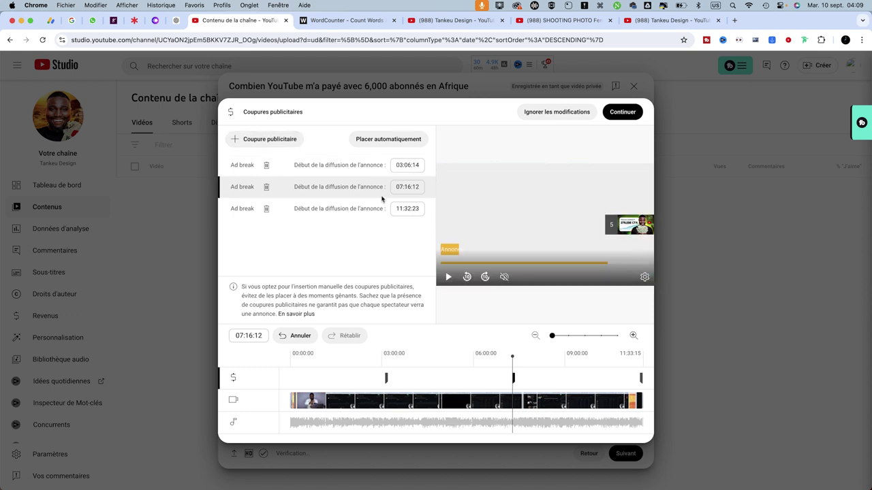
pyautogui.click(622, 112)
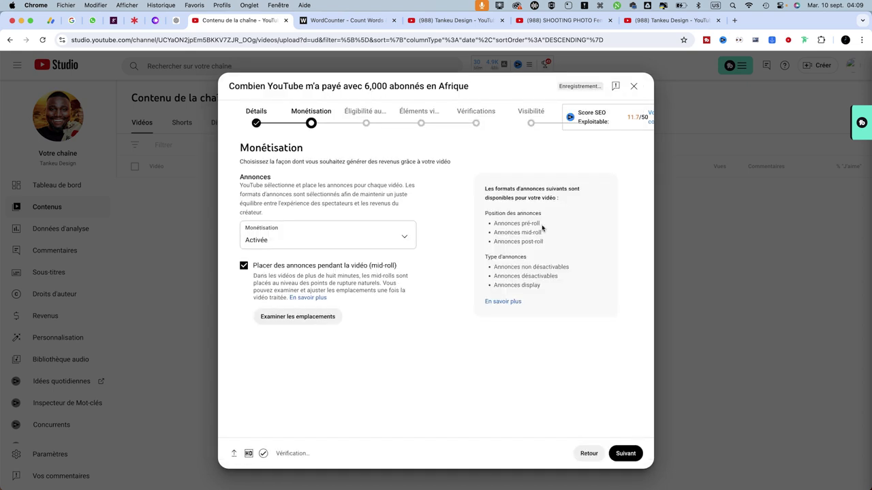
# Declare that the video has no content unsuitable for advertisers, submit the evaluation and continue to the video elements
pyautogui.click(628, 454)
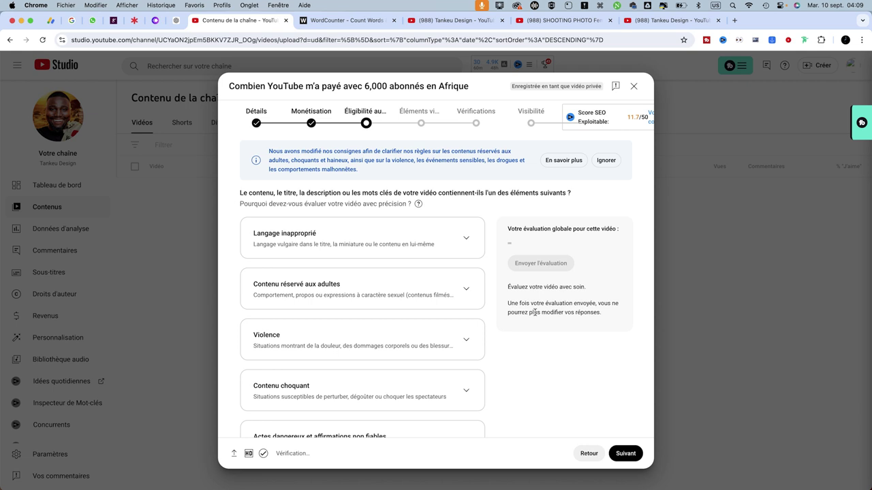
pyautogui.scroll(-5, 426, 253)
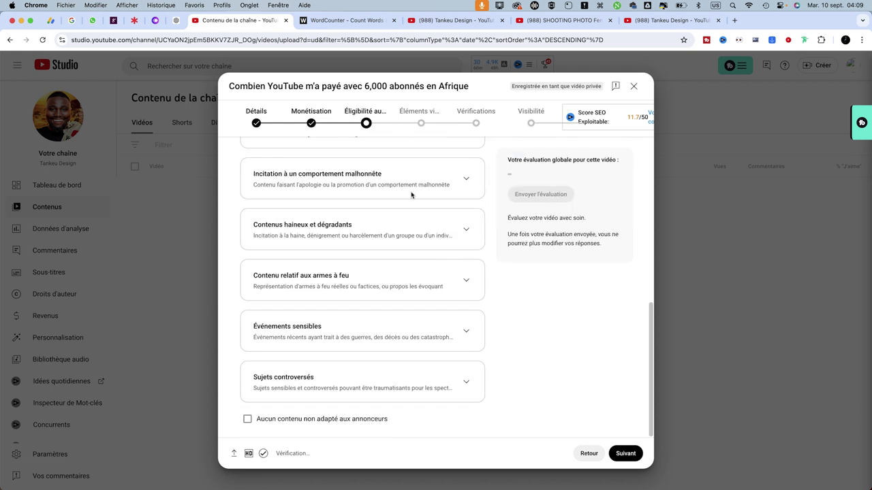
pyautogui.click(261, 417)
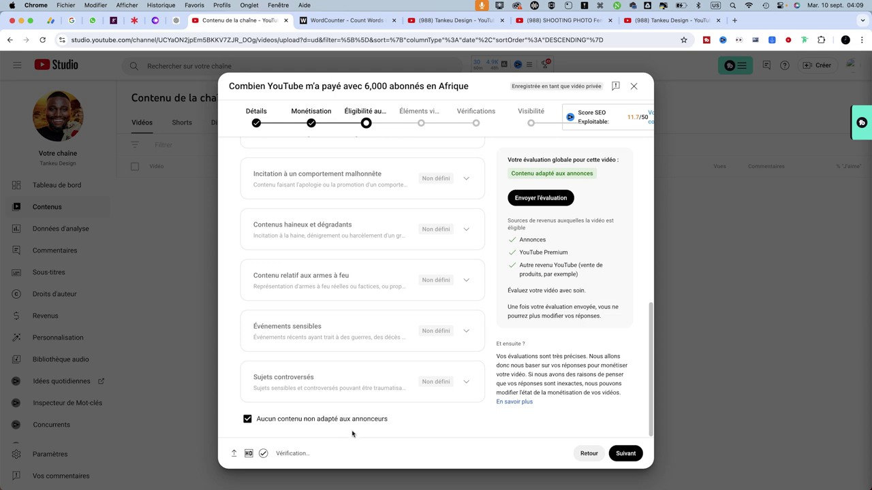
pyautogui.click(538, 200)
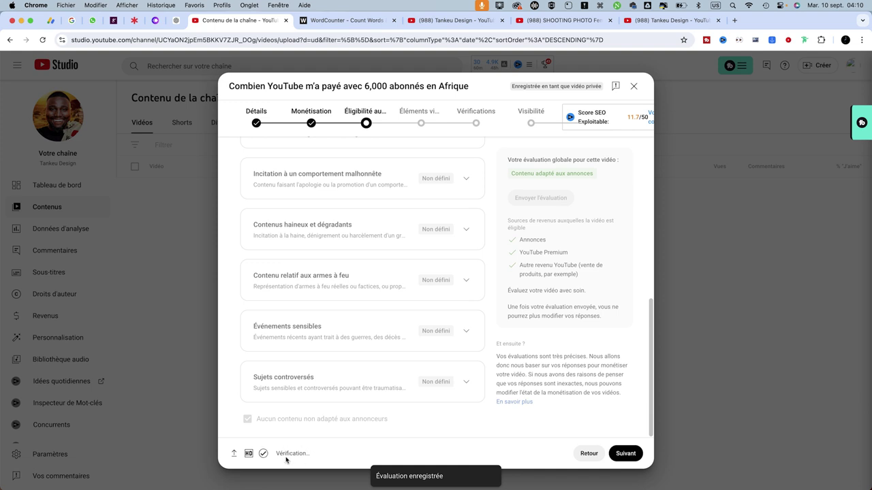
pyautogui.click(625, 453)
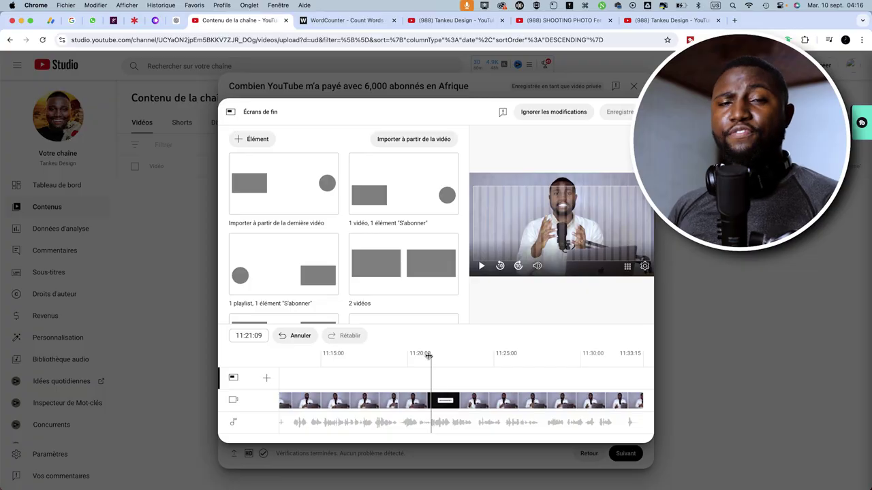
# Play the video's ending from 11:21:05 in the end screen editor to examine where the end screen fits
pyautogui.moveTo(428, 356); pyautogui.dragTo(427, 355)
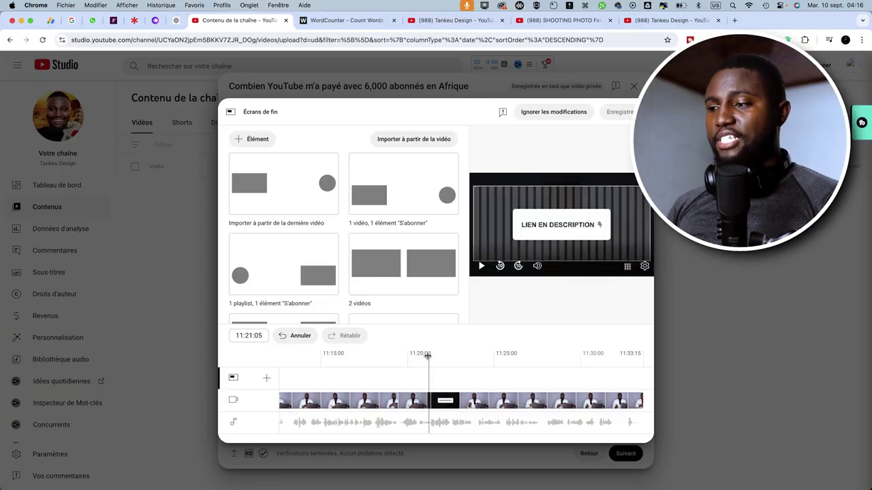
pyautogui.press('space')
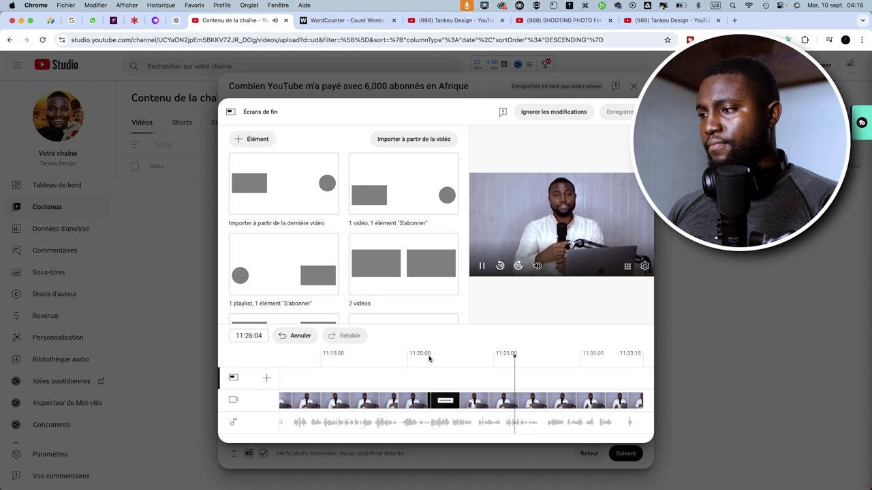
pyautogui.press('space')
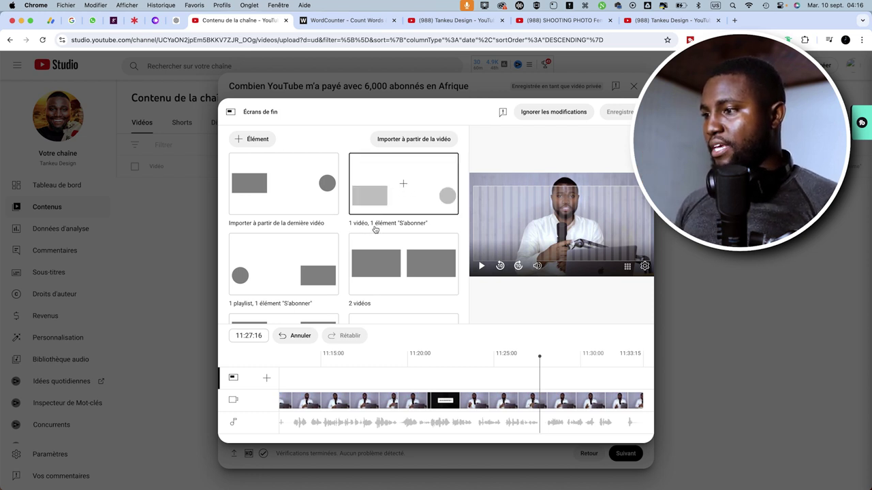
# Apply the one-video, one-subscribe end screen layout, placing the subscribe element left of the speaker and the video element right
pyautogui.click(409, 185)
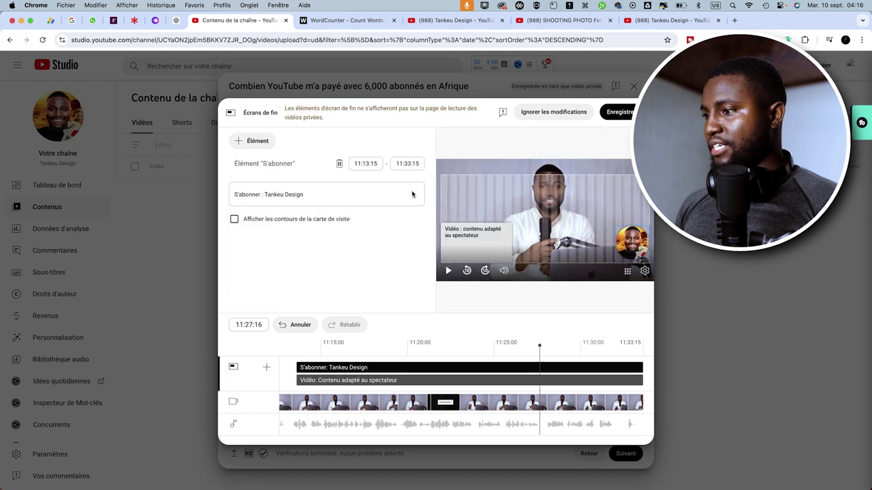
pyautogui.moveTo(630, 245); pyautogui.dragTo(458, 211)
pyautogui.moveTo(476, 243); pyautogui.dragTo(613, 219)
pyautogui.click(530, 209)
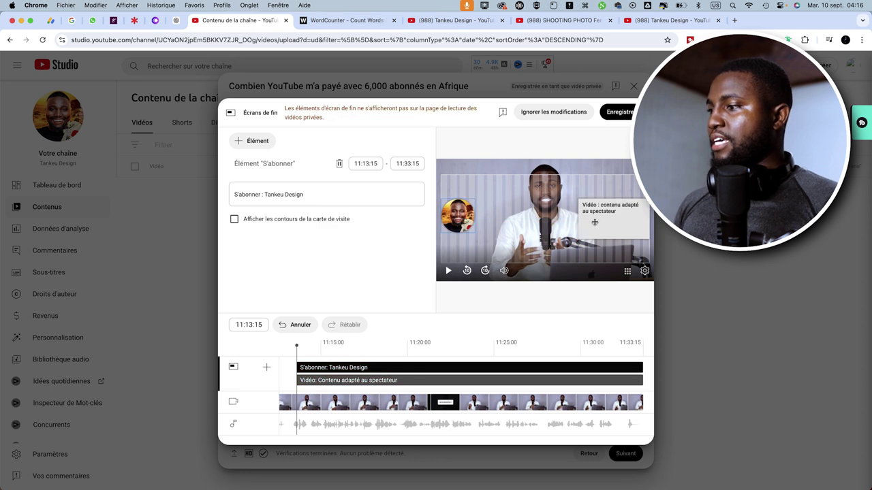
# Set the end screen's video element to the specific video "Comment Retirer l'Argent Gagné sur YouTube (en Afrique)" and save the end screen
pyautogui.click(592, 223)
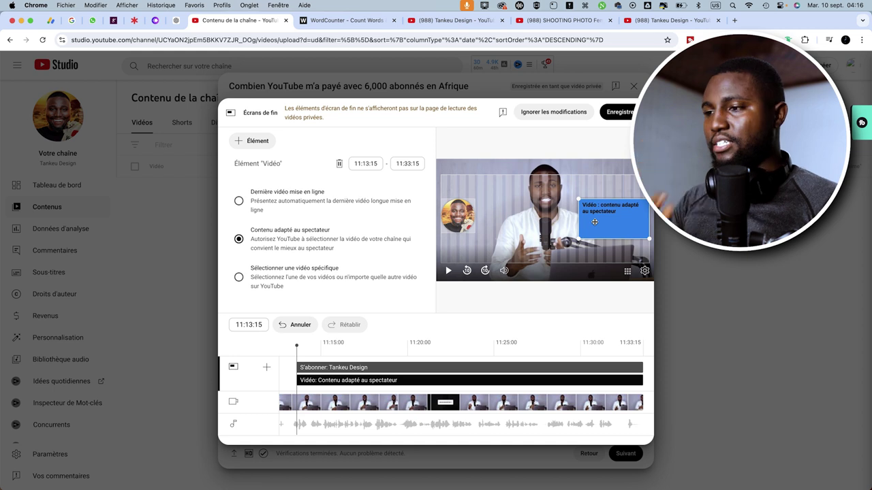
pyautogui.click(239, 278)
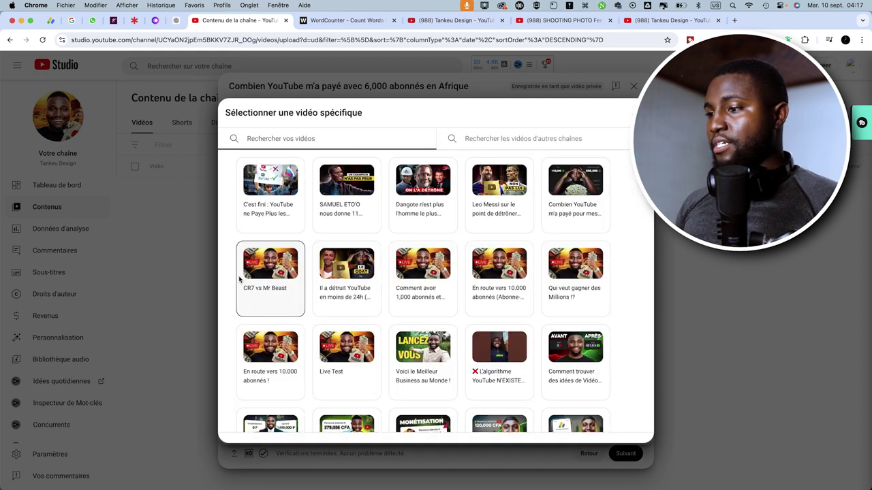
pyautogui.scroll(-5, 319, 279)
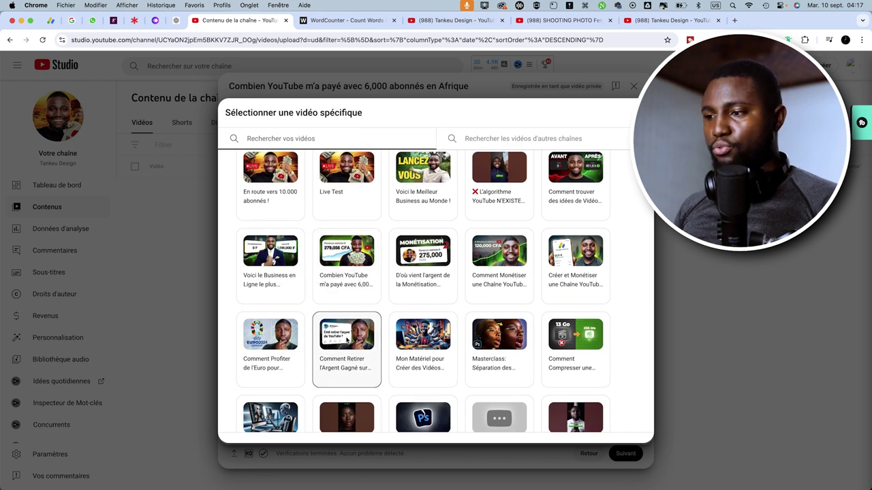
pyautogui.click(347, 344)
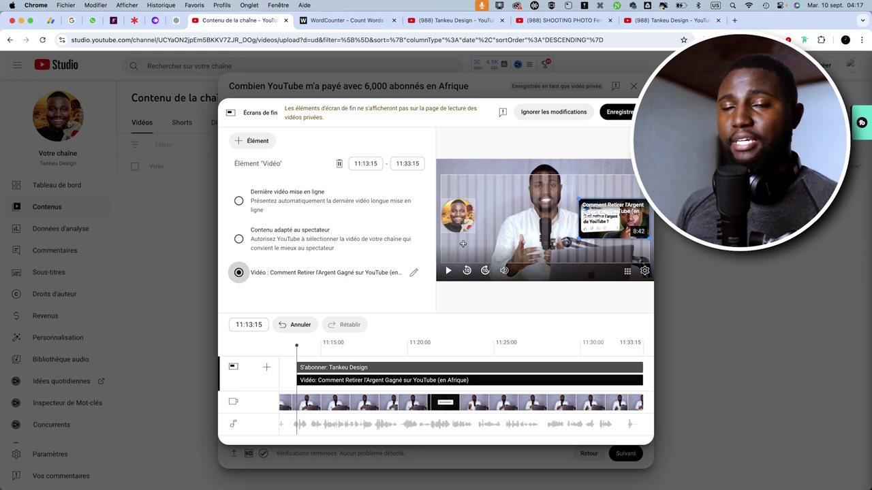
pyautogui.click(619, 113)
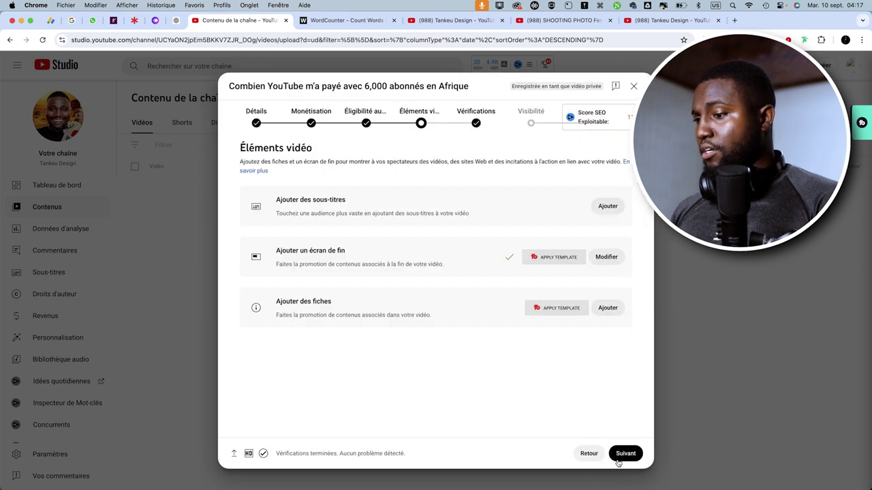
# Continue past the video elements and checks to the visibility settings and choose public visibility
pyautogui.click(625, 454)
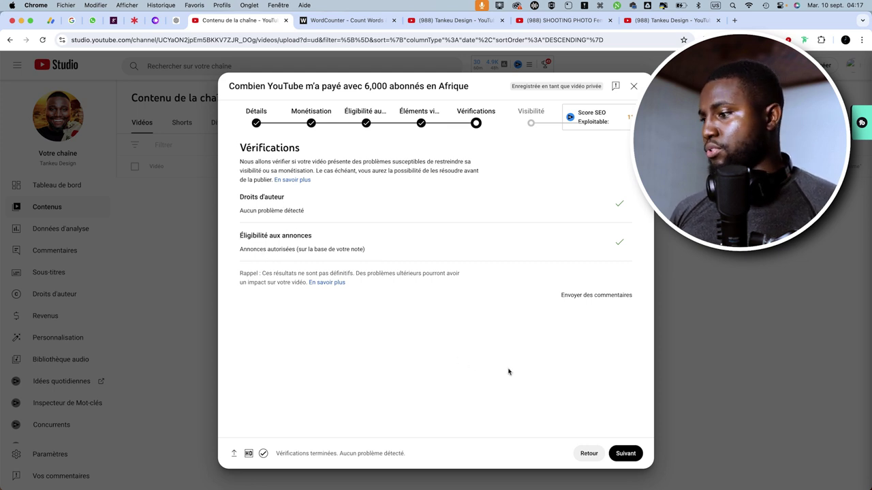
pyautogui.click(625, 454)
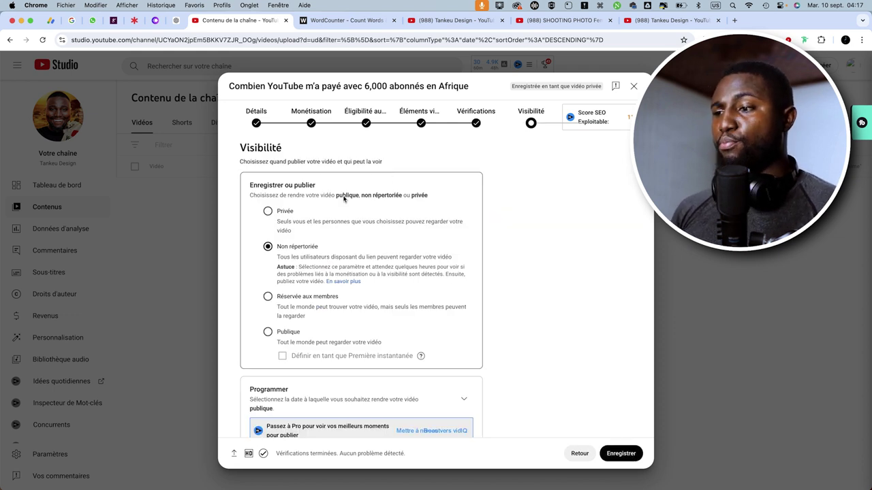
pyautogui.click(268, 332)
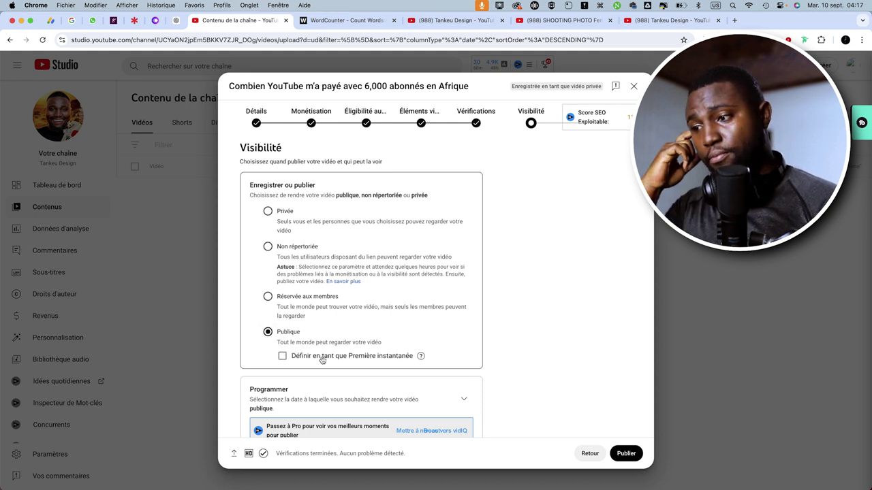
# Schedule the video to change from private to public on 11 Sept. 2024 at 00:45
pyautogui.scroll(-5, 322, 360)
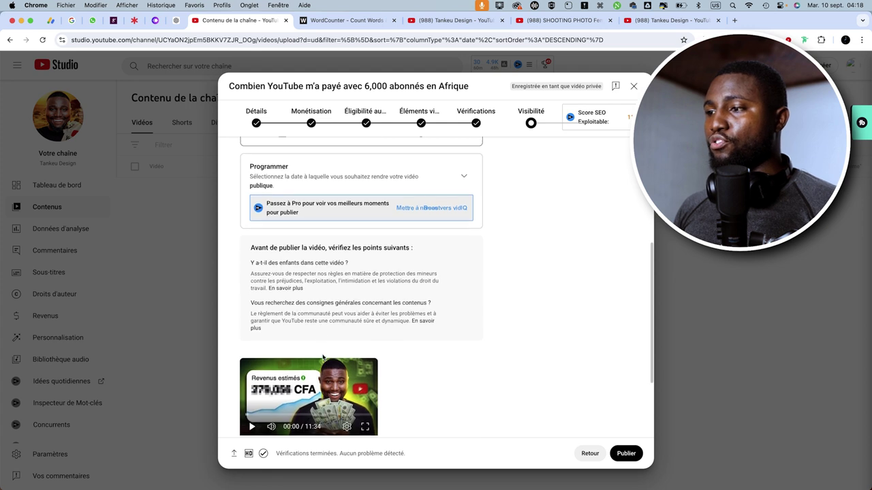
pyautogui.scroll(2, 322, 360)
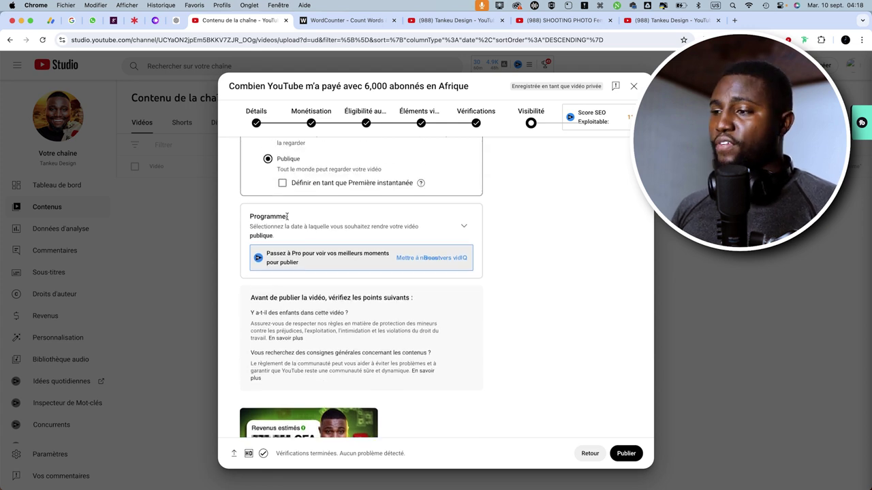
pyautogui.click(464, 226)
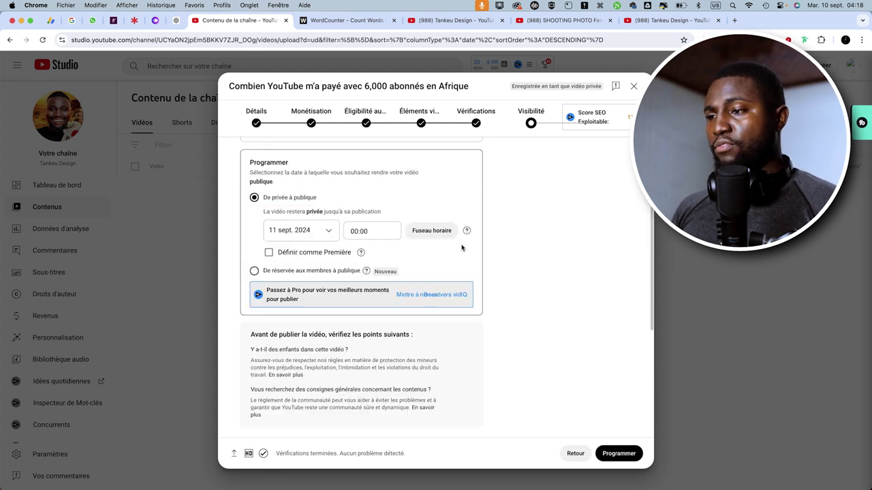
pyautogui.click(326, 233)
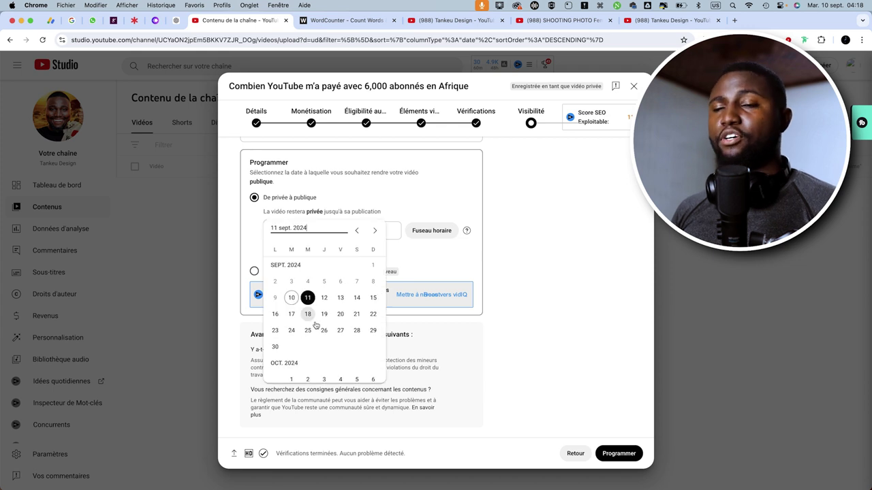
pyautogui.click(310, 298)
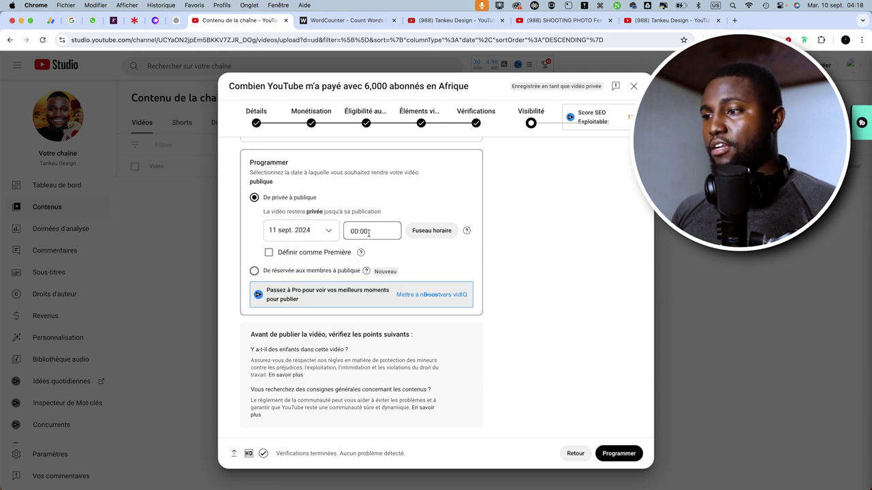
pyautogui.scroll(2, 419, 283)
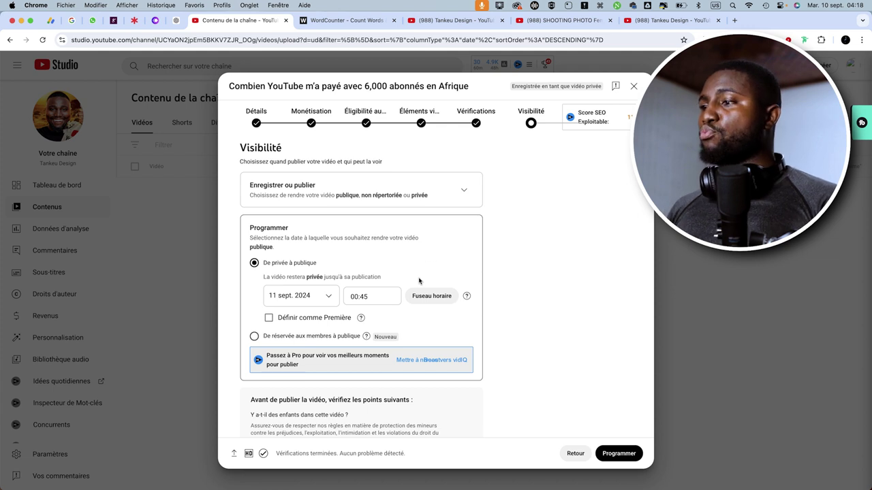
# Set the video's visibility to private instead of scheduling it, and save the upload
pyautogui.click(464, 190)
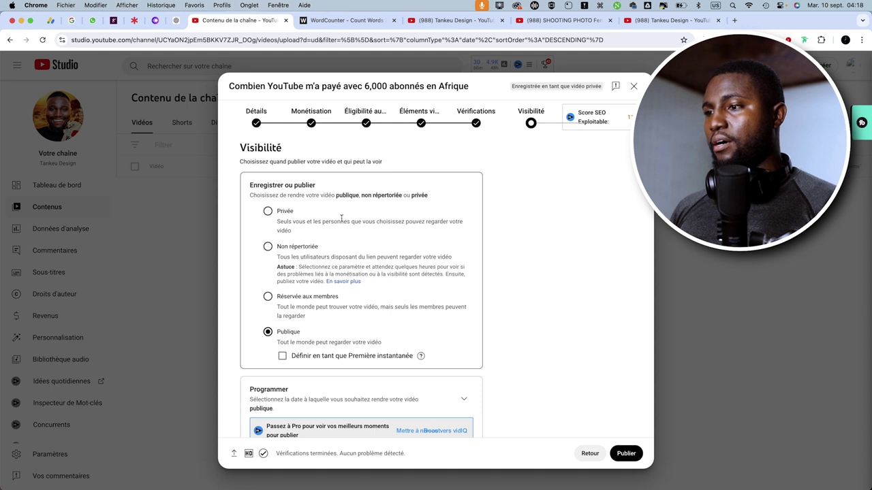
pyautogui.click(268, 211)
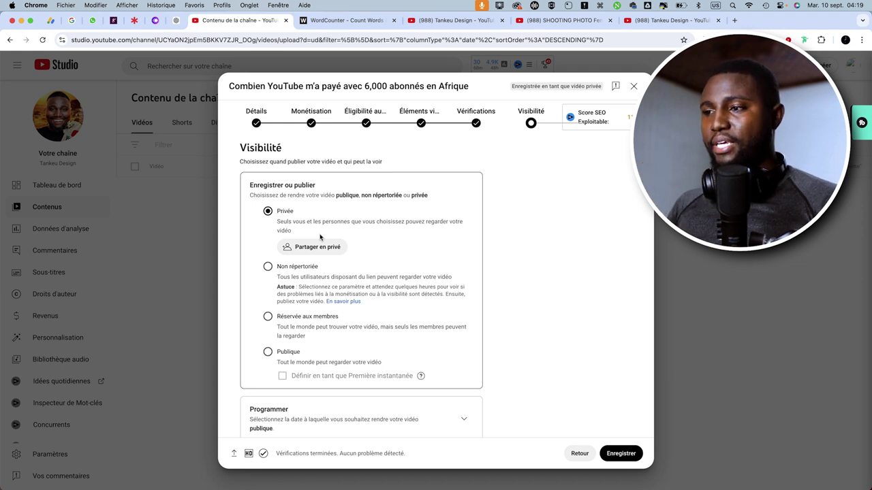
pyautogui.scroll(-2, 389, 326)
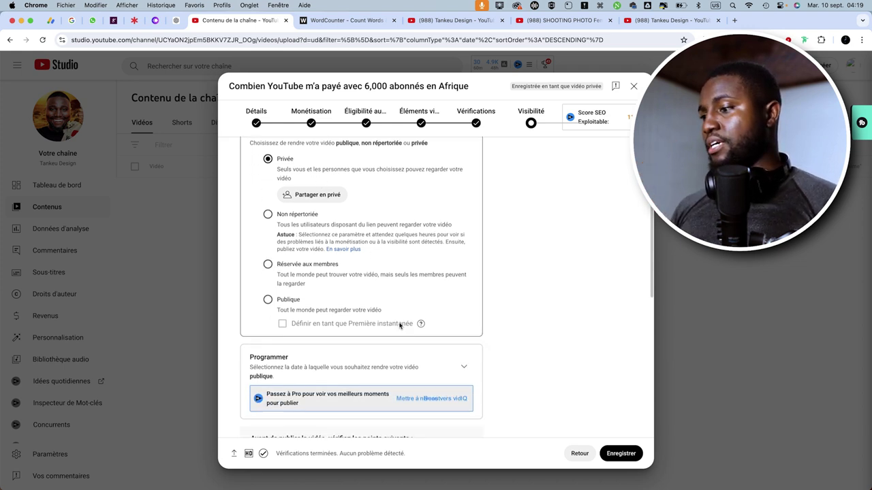
pyautogui.click(621, 453)
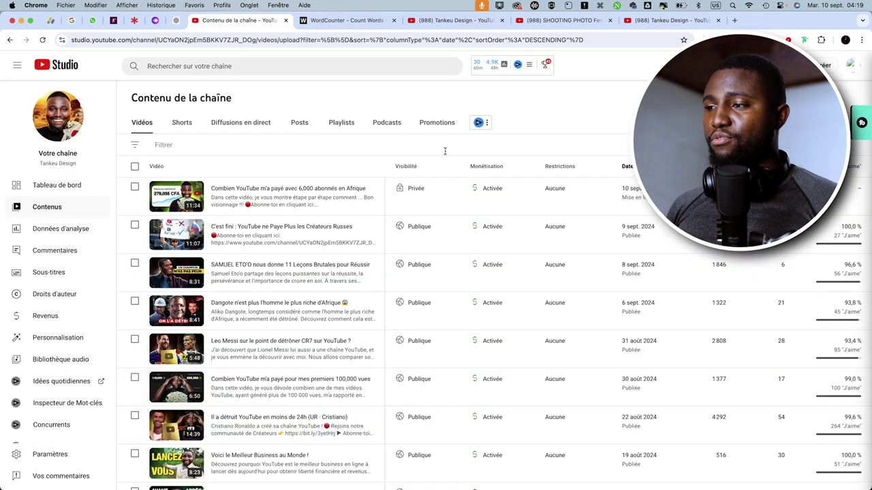
pyautogui.moveTo(410, 194)
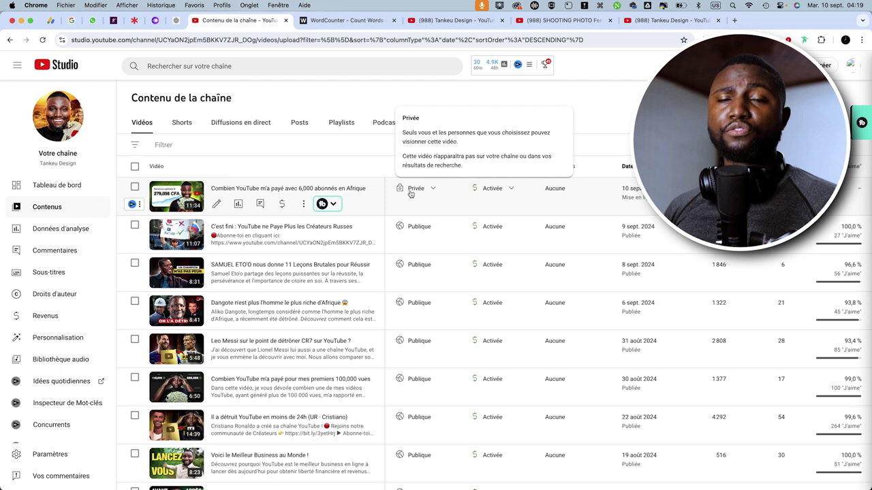
pyautogui.click(435, 190)
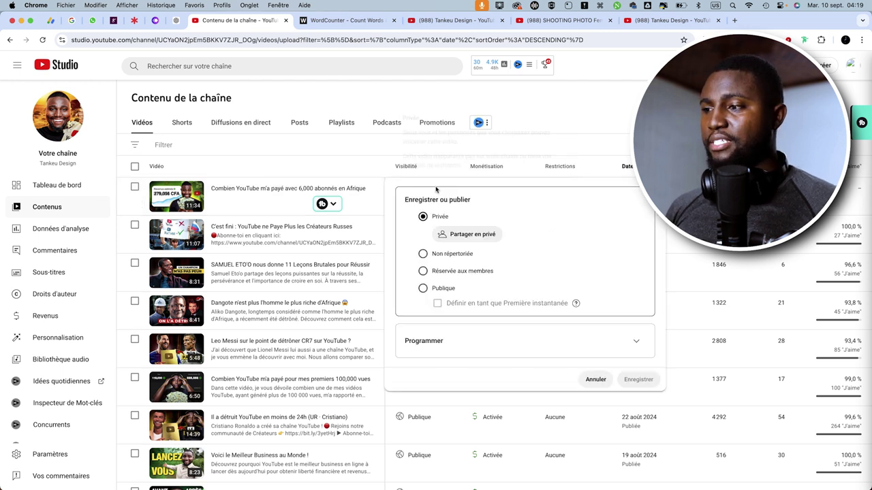
pyautogui.click(423, 289)
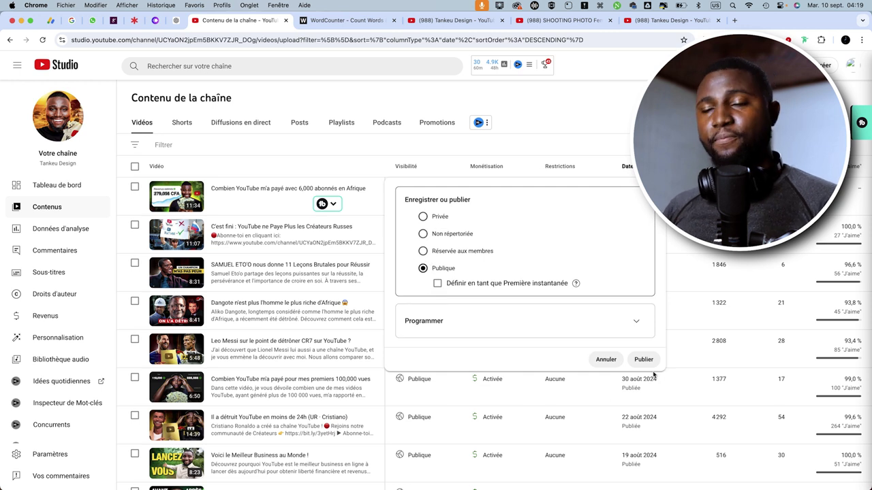
pyautogui.click(606, 359)
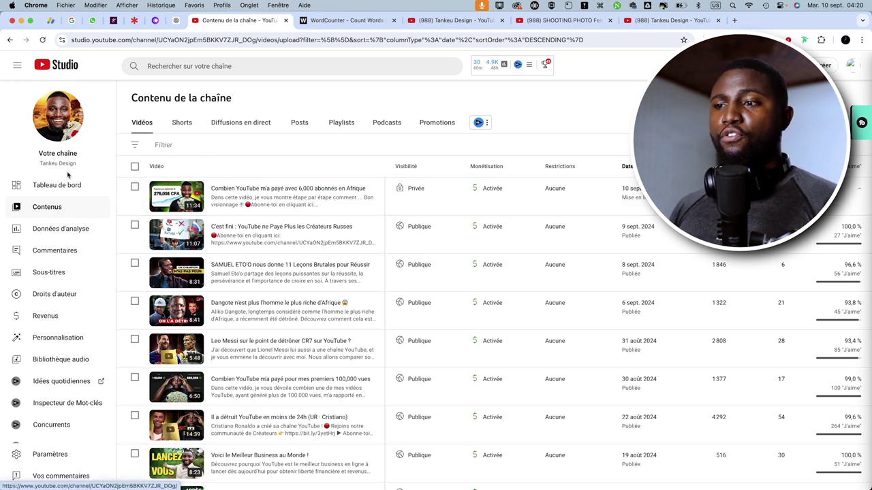
# Open the details of the private video "Combien YouTube m'a payé avec 6,000 abonnés en Afrique" and select the description's opening sentence
pyautogui.click(48, 209)
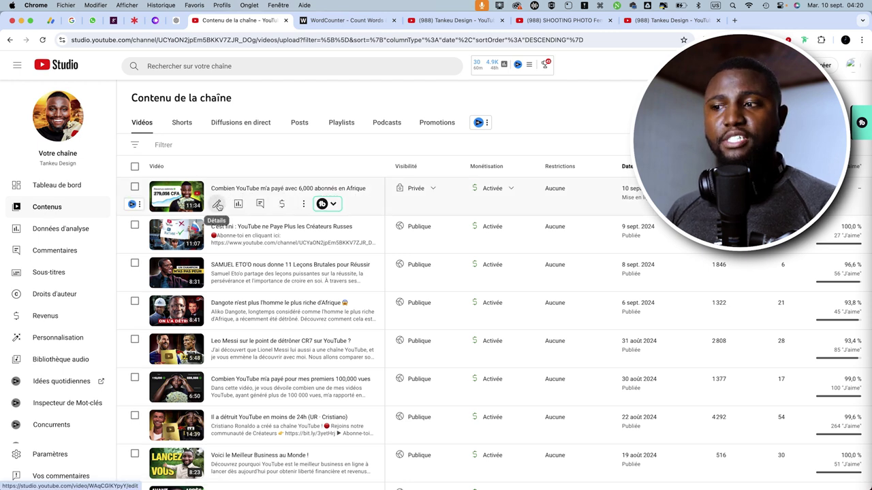
pyautogui.click(217, 204)
pyautogui.moveTo(321, 229); pyautogui.dragTo(152, 224)
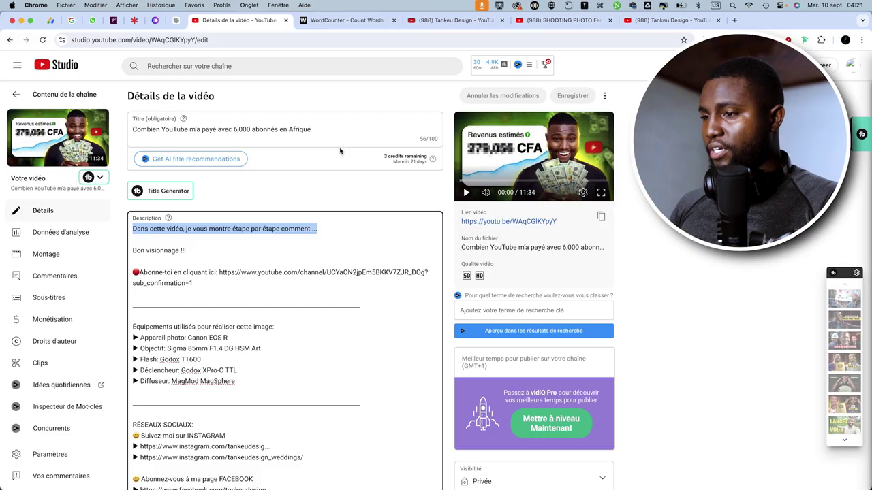
# Open chatgpt.com in a new private browsing window
pyautogui.press('super+shift+n')
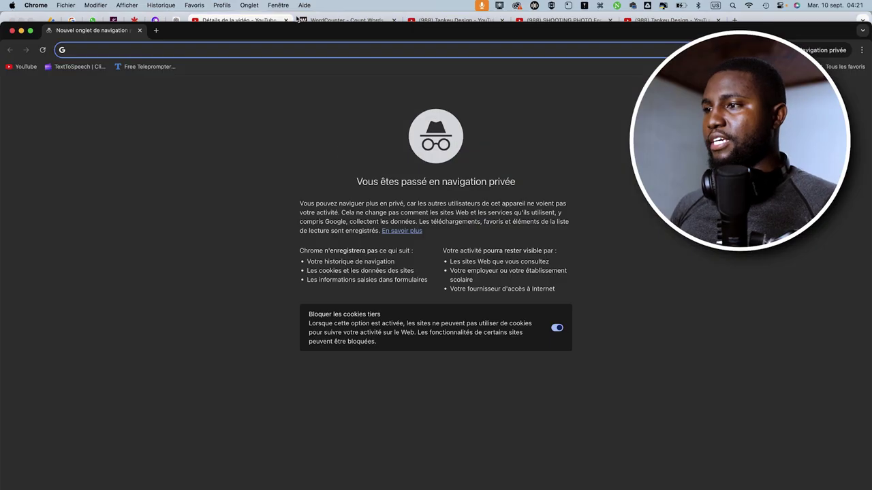
pyautogui.write('chatgpt.com')
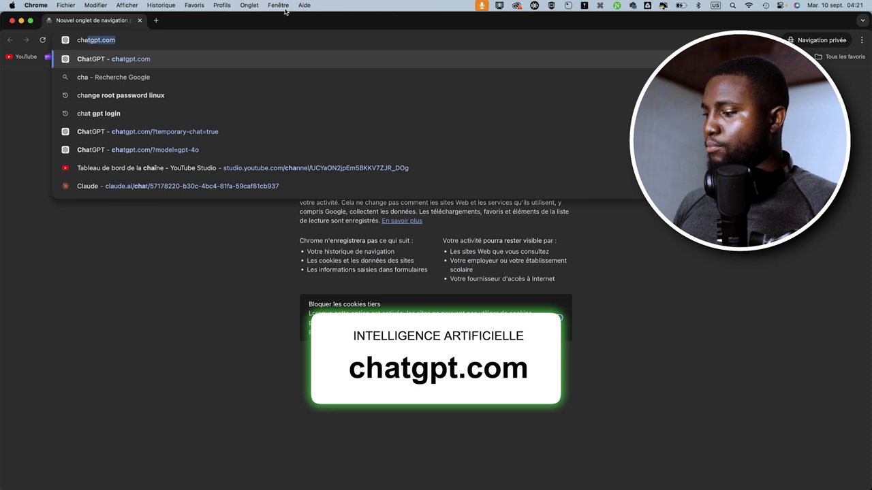
pyautogui.press('Return')
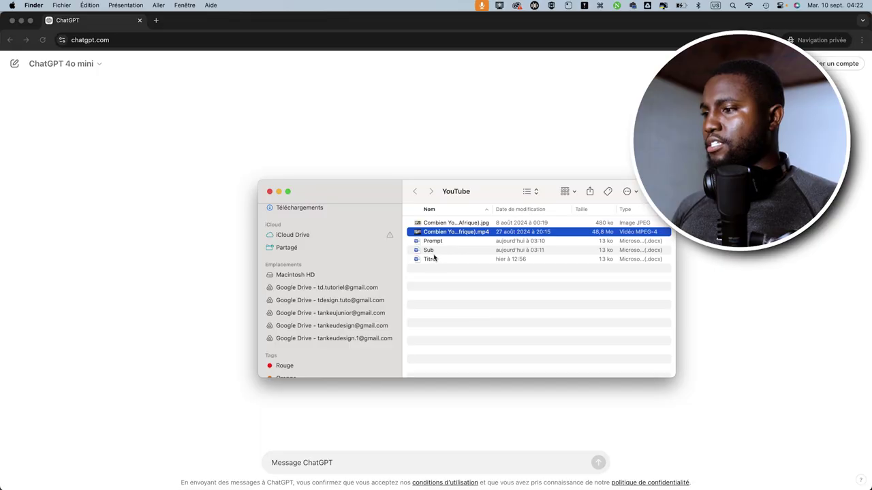
# Copy the SEO description prompt from the Prompt document in the YouTube folder into the ChatGPT message
pyautogui.click(433, 241)
pyautogui.press('space')
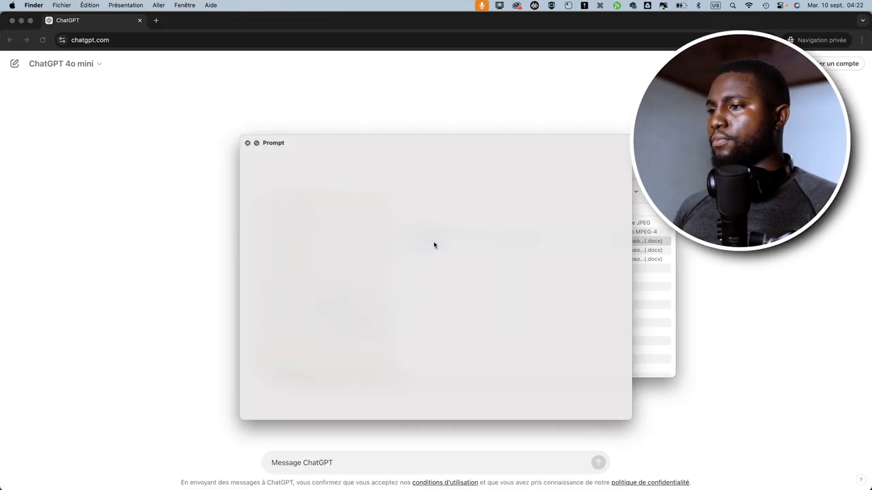
pyautogui.moveTo(309, 188); pyautogui.dragTo(488, 197)
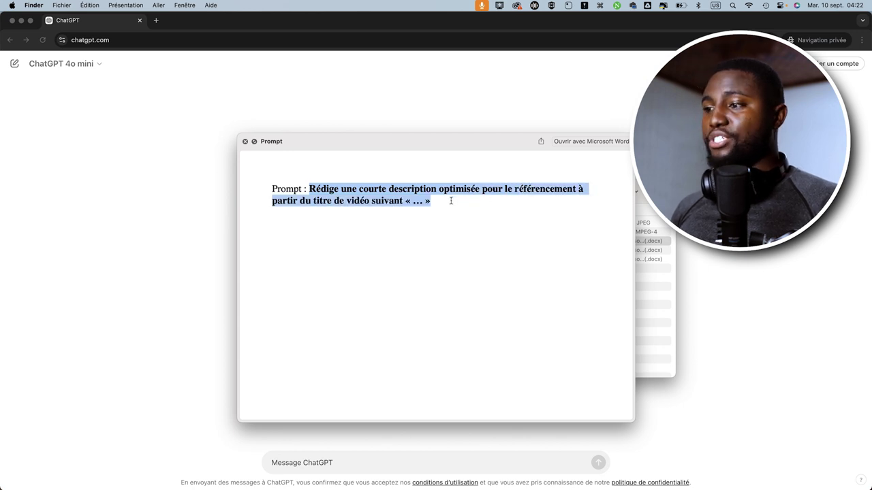
pyautogui.click(184, 200)
pyautogui.click(312, 463)
pyautogui.press('super+v')
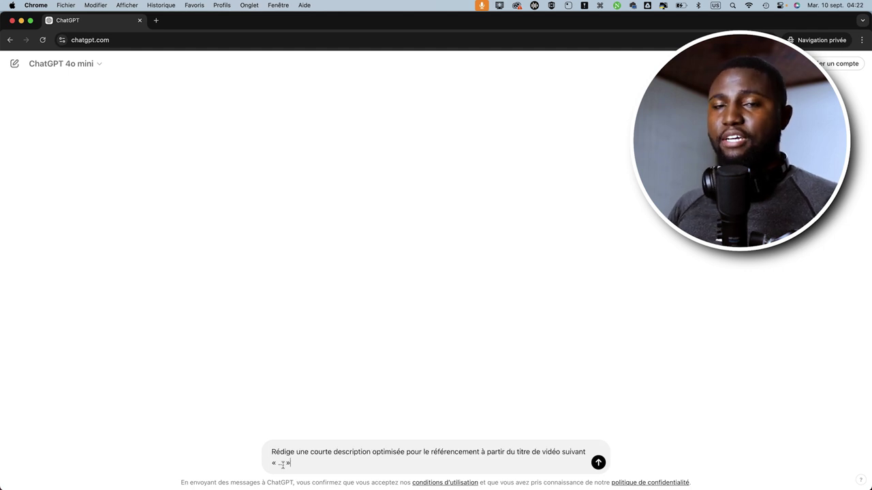
# Replace the prompt's "…" with the title "Combien YouTube m'a payé avec 6,000 abonnés (en Afrique)" from the Titre document and send the prompt
pyautogui.click(397, 486)
pyautogui.press('space')
pyautogui.click(427, 260)
pyautogui.press('space')
pyautogui.moveTo(297, 188); pyautogui.dragTo(624, 196)
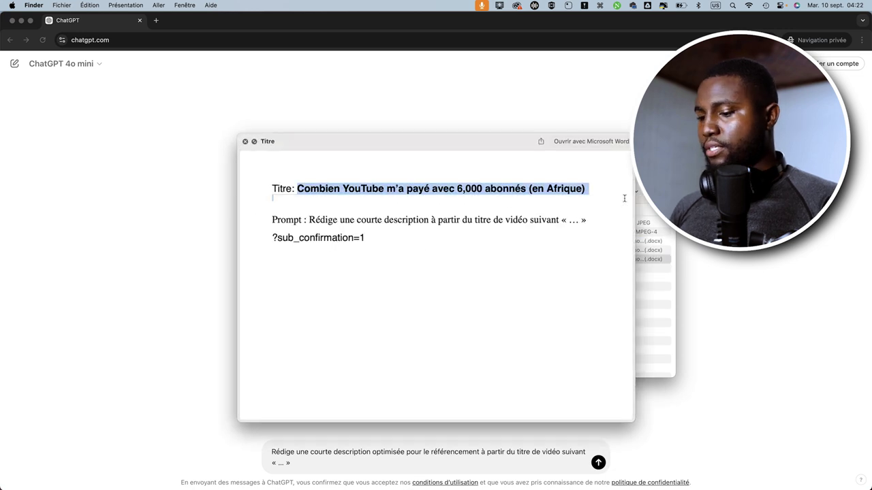
pyautogui.click(281, 463)
pyautogui.press('super+v')
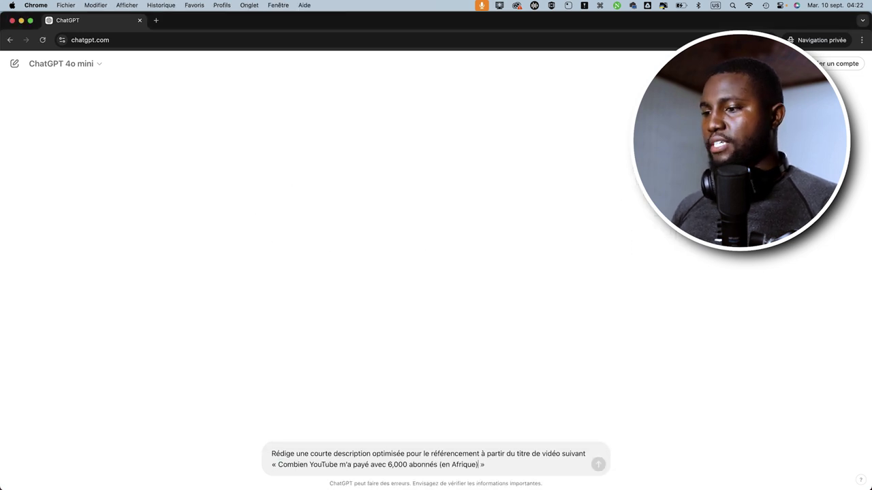
pyautogui.press('Return')
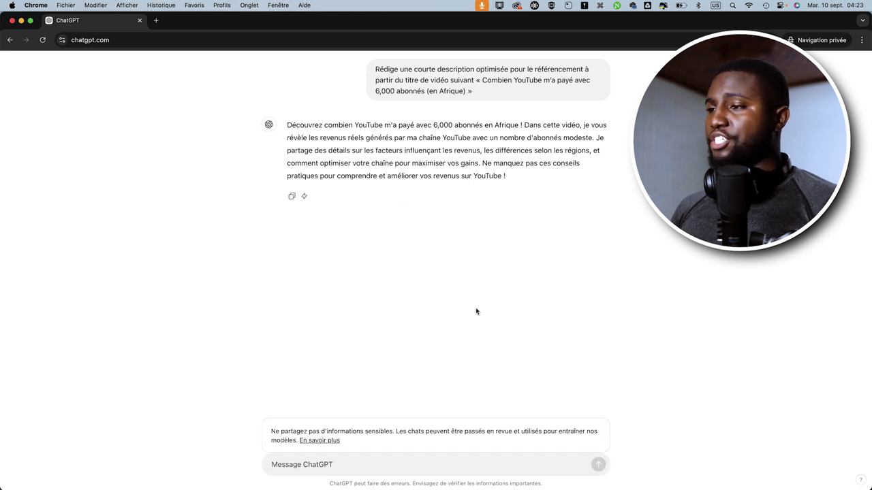
# Copy ChatGPT's generated description and paste it over the opening sentence of the video's description in YouTube Studio
pyautogui.moveTo(278, 109); pyautogui.dragTo(506, 177)
pyautogui.press('super+grave')
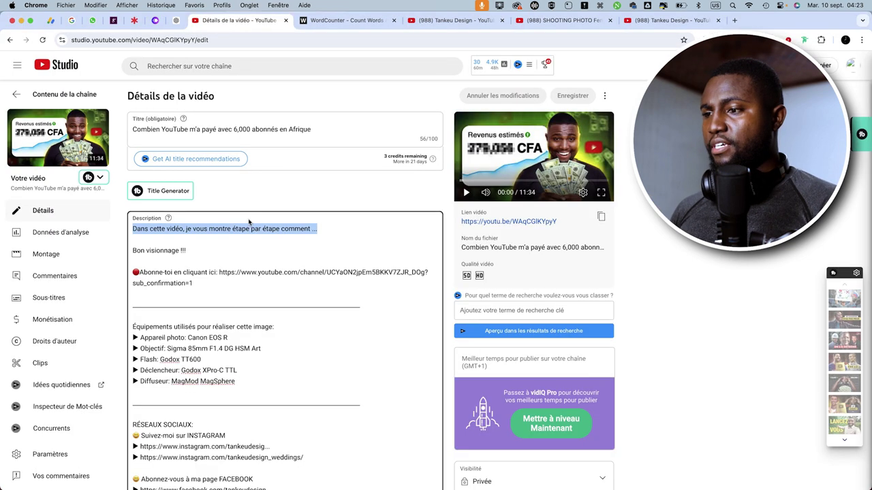
pyautogui.click(316, 230)
pyautogui.tripleClick(316, 230)
pyautogui.press('super+v')
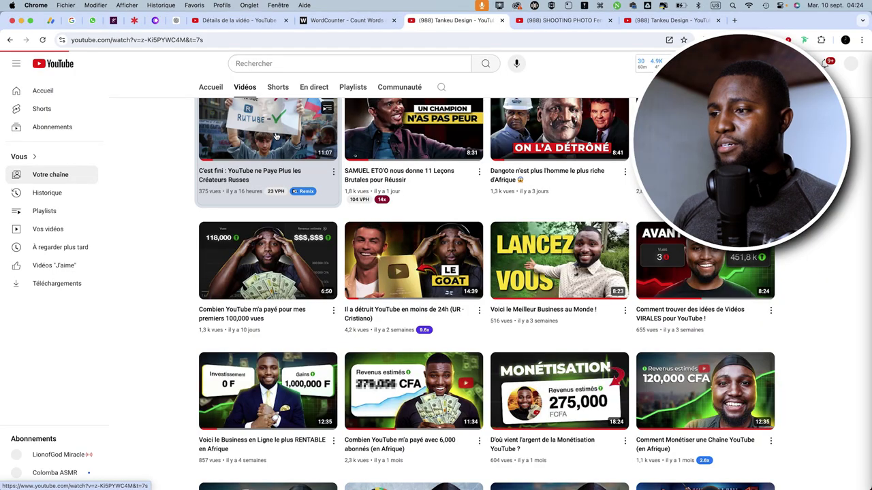
# Open the channel's published video "C'est fini : YouTube ne Paye Plus les Créateurs Russes" on YouTube
pyautogui.click(276, 137)
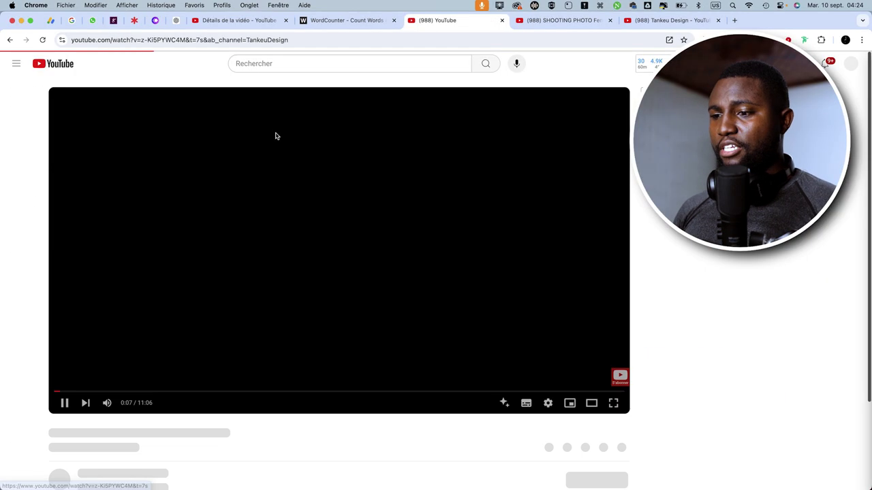